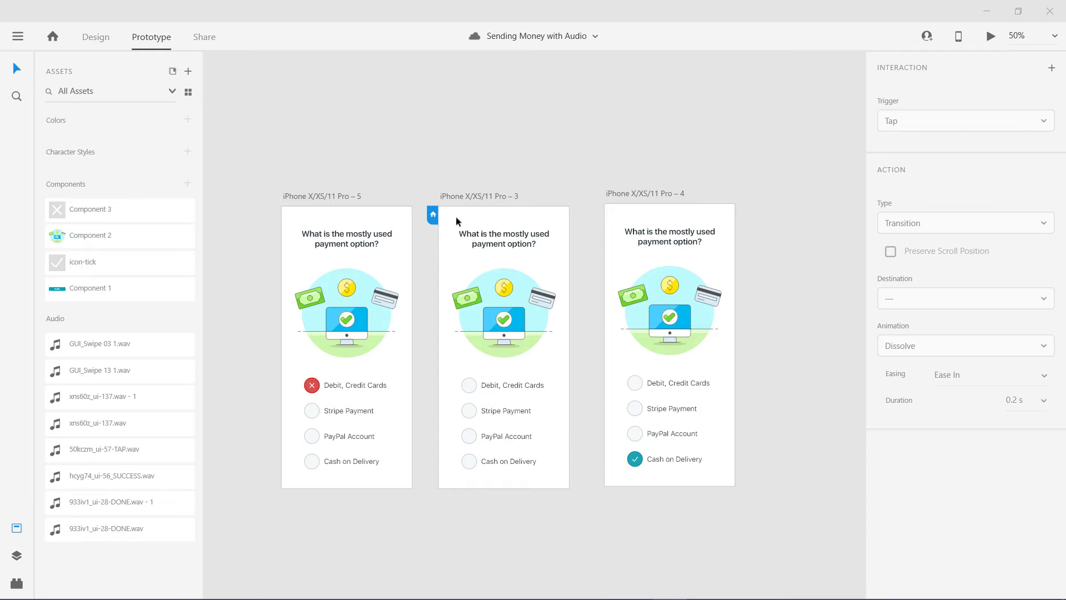
- Preview the prototype from artboard iPhone X/XS/11 Pro – 3, try the Debit, Credit Cards and Cash on Delivery options, and close the preview
click(465, 195)
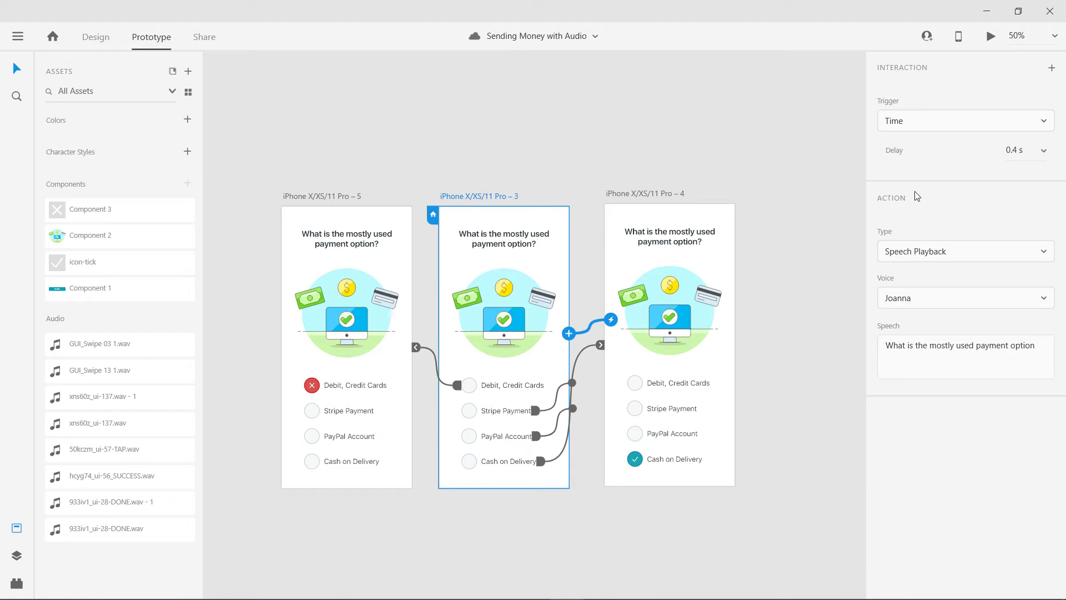
click(991, 38)
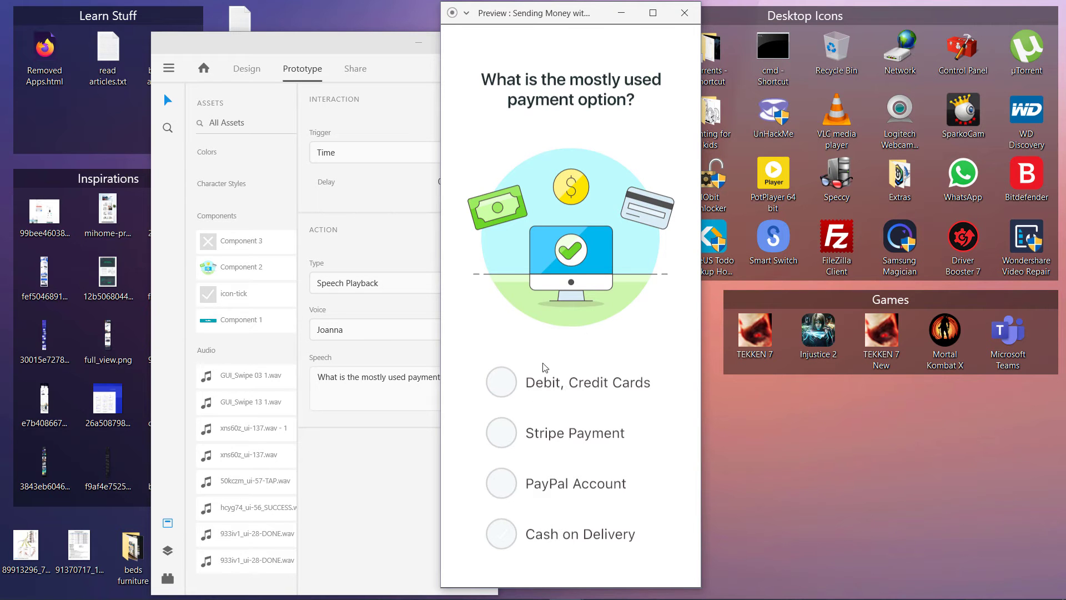
click(557, 386)
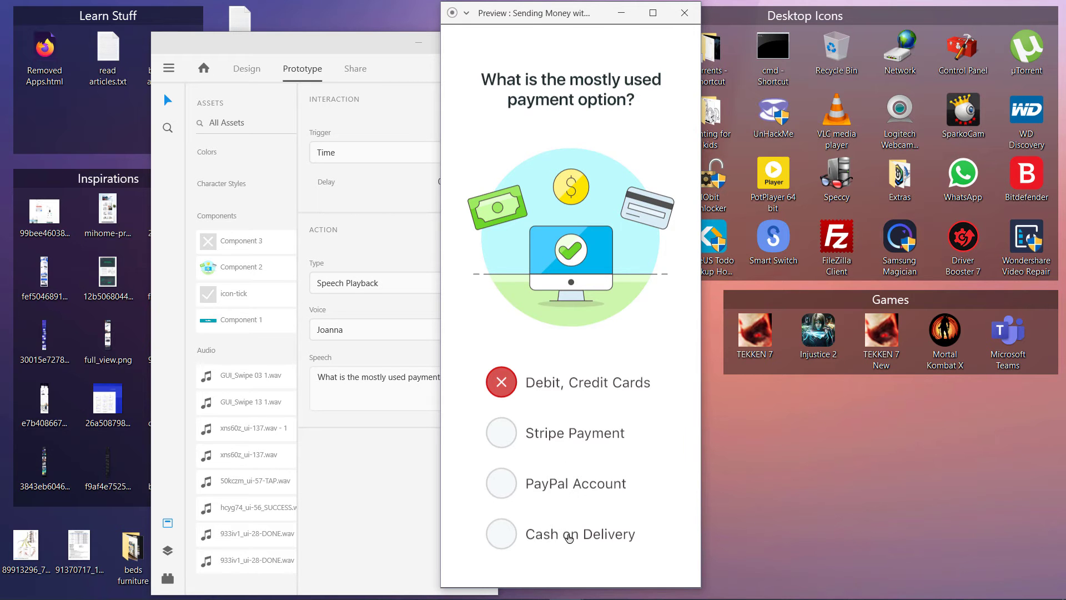
click(570, 538)
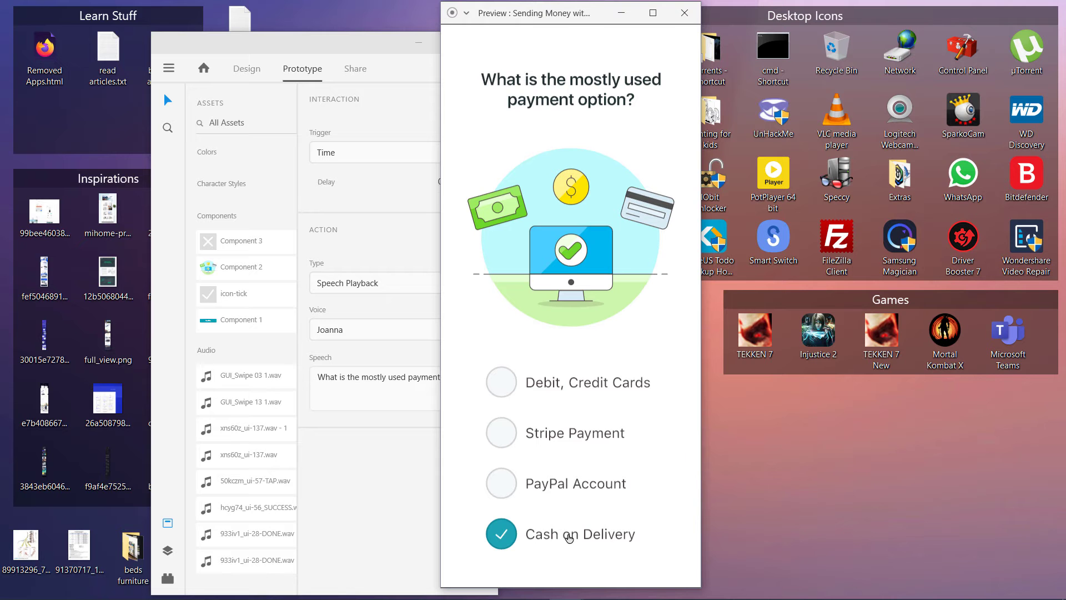
click(685, 13)
click(452, 41)
- Preview the Send Money flow from artboard iPhone X/XS/11 Pro, trigger Send Now, and close the preview
click(534, 144)
scroll(595, 267, up, 7)
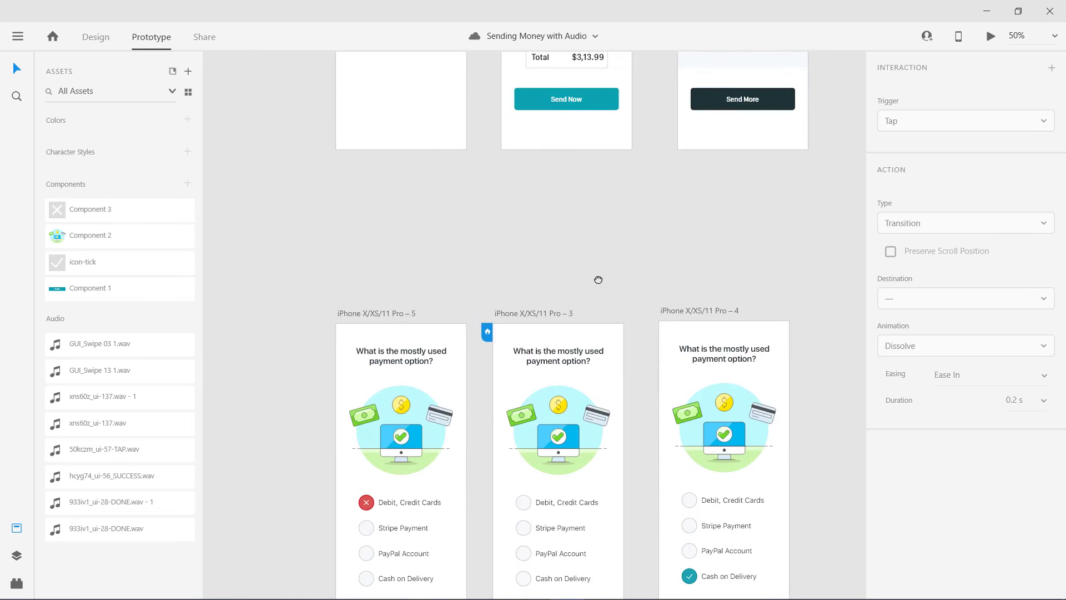
scroll(632, 324, up, 3)
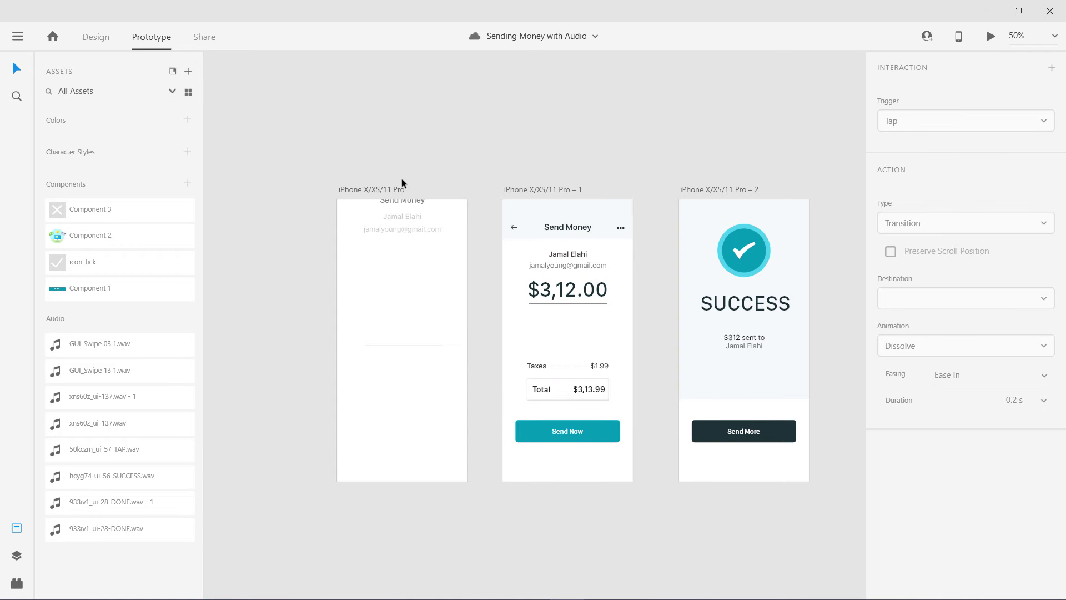
click(380, 188)
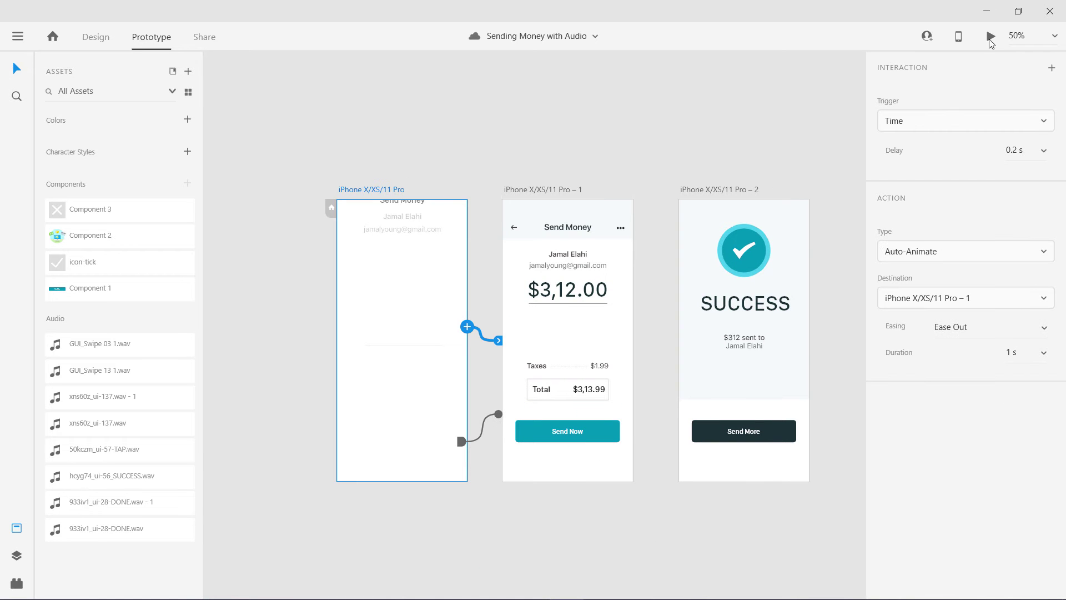
click(991, 37)
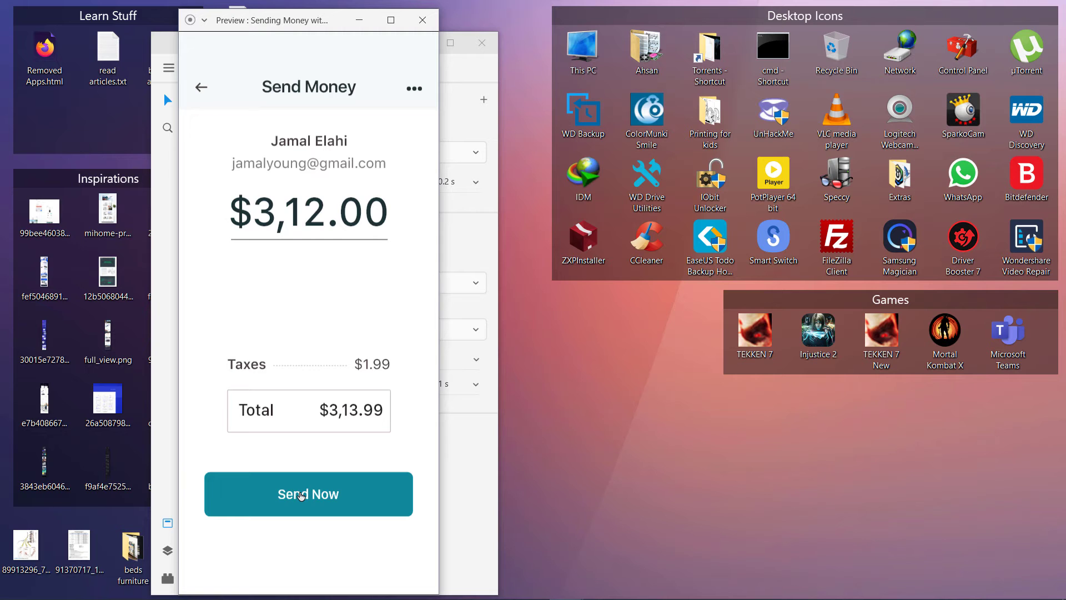
click(300, 494)
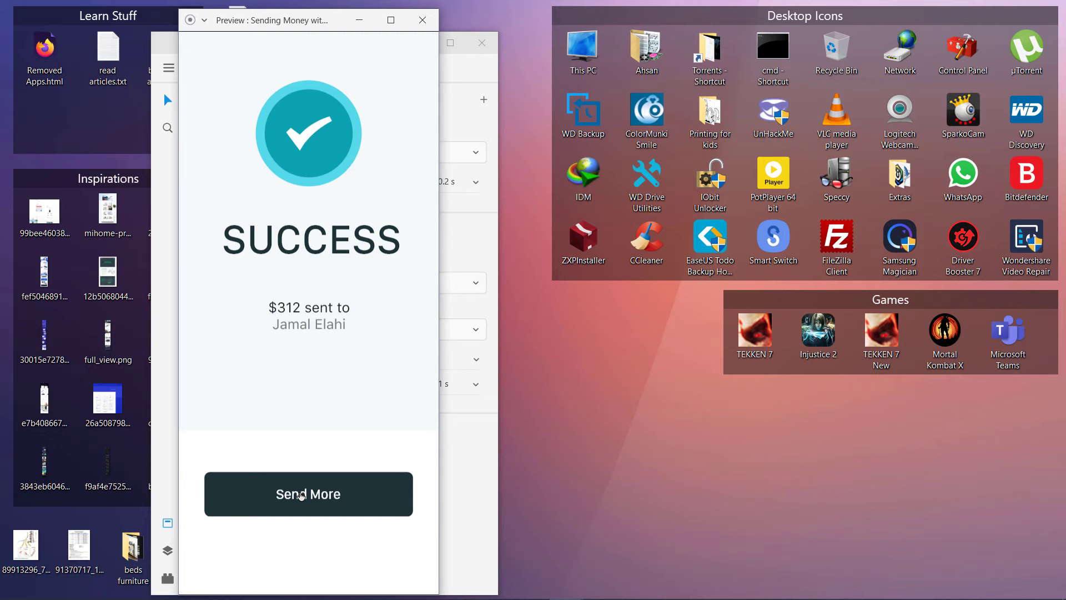
click(422, 20)
click(450, 43)
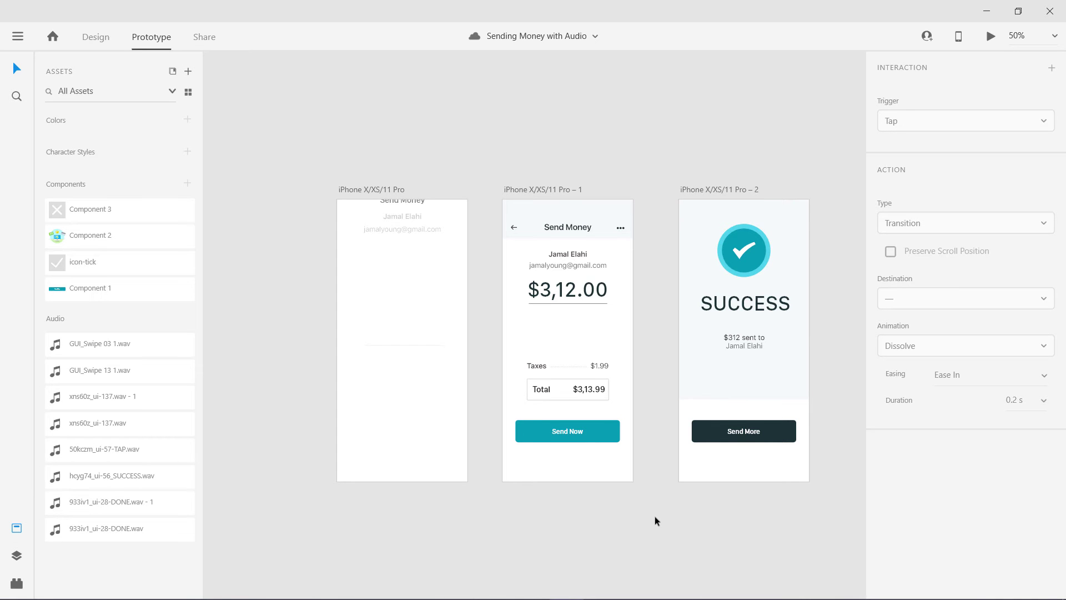
- Delete all prototype links from artboard iPhone X/XS/11 Pro – 3 and its payment options
scroll(655, 515, down, 10)
scroll(611, 272, down, 1)
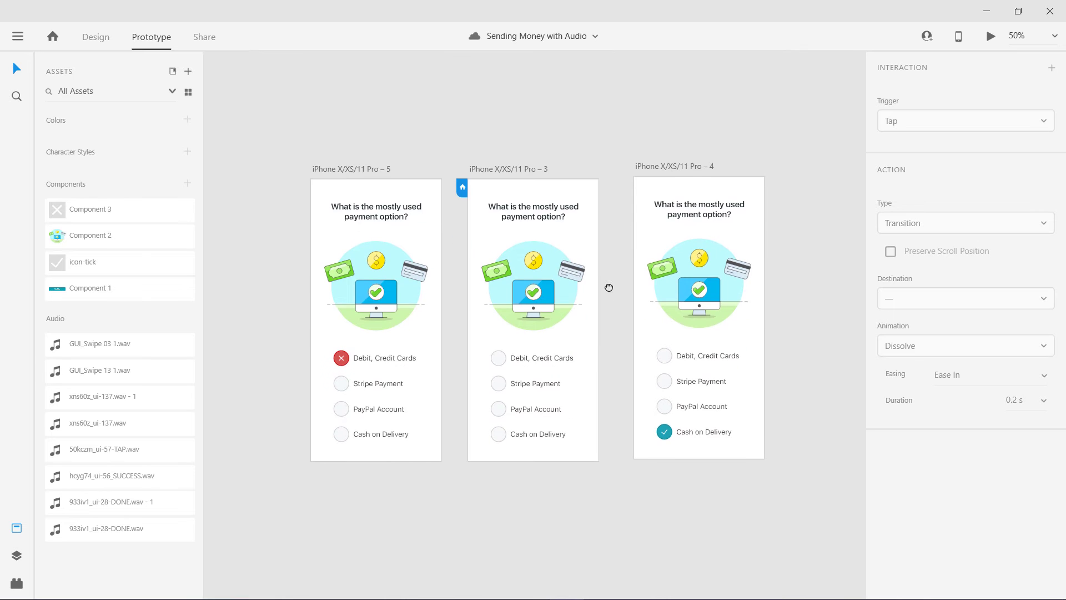
click(498, 170)
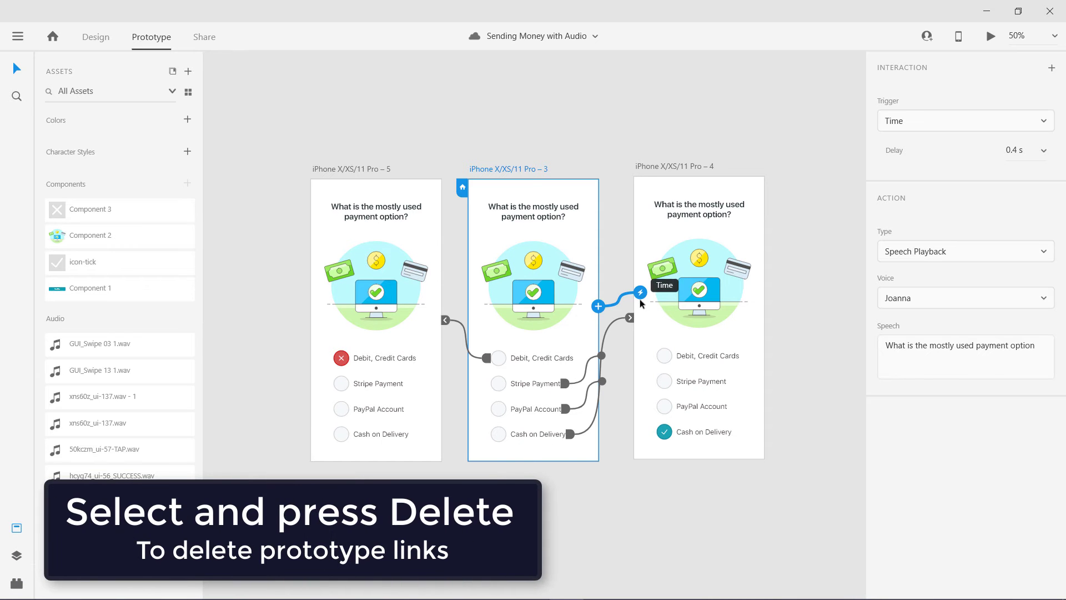
key(Delete)
key(Delete)
click(445, 322)
key(Delete)
click(451, 139)
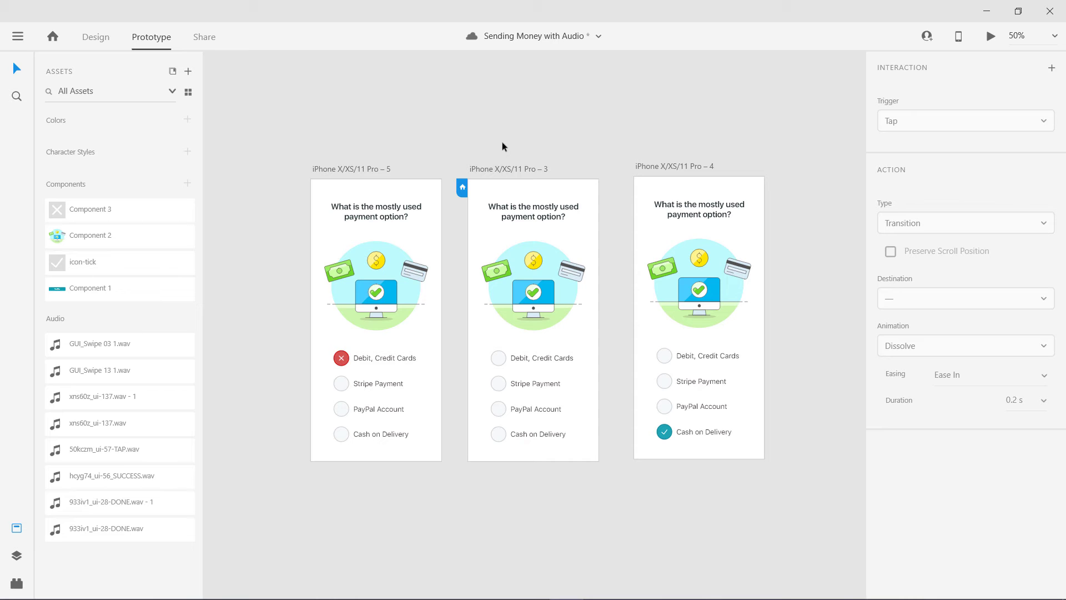
- Add an interaction to artboard iPhone X/XS/11 Pro – 3 with a Time trigger and the Audio Playback action
click(500, 169)
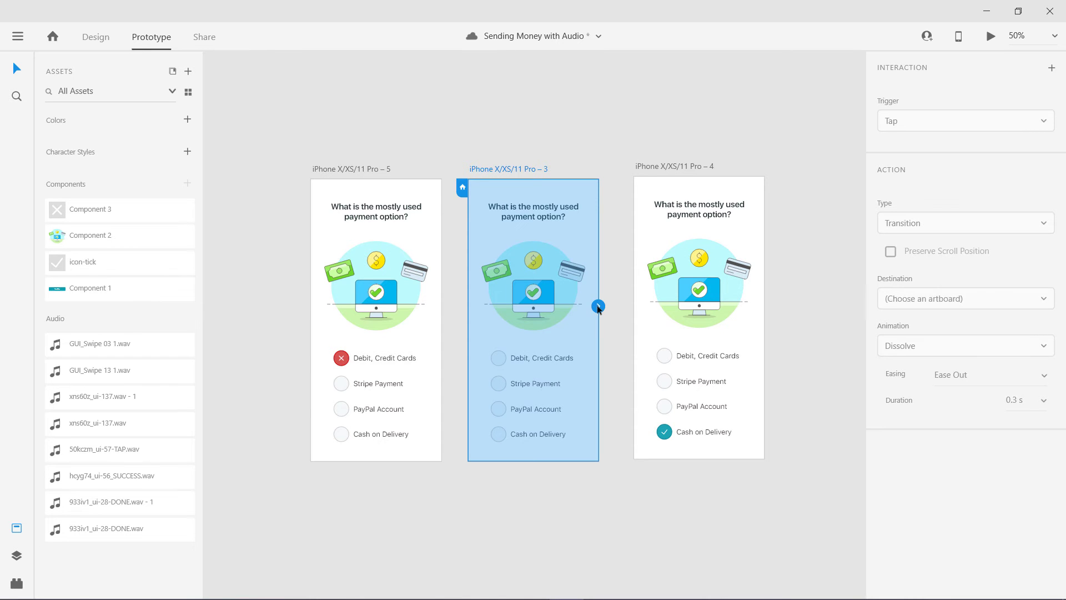
click(598, 307)
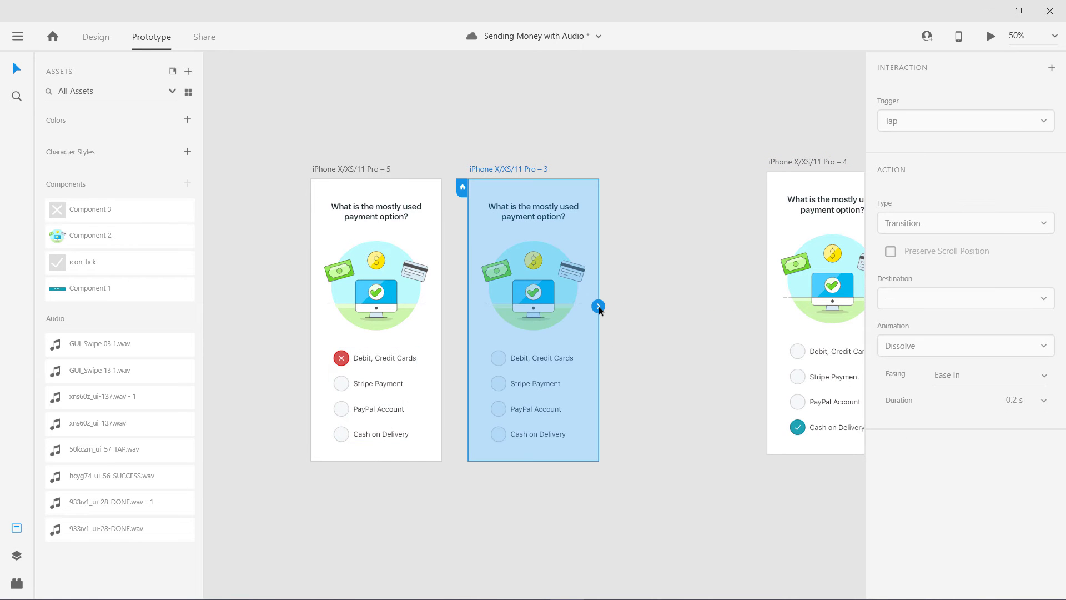
click(598, 306)
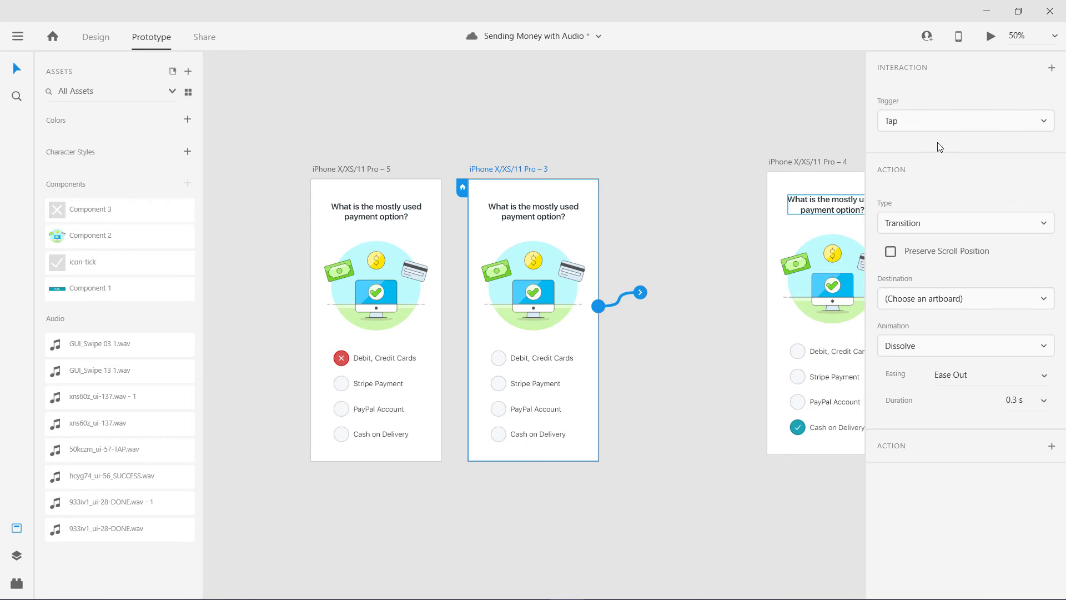
click(904, 127)
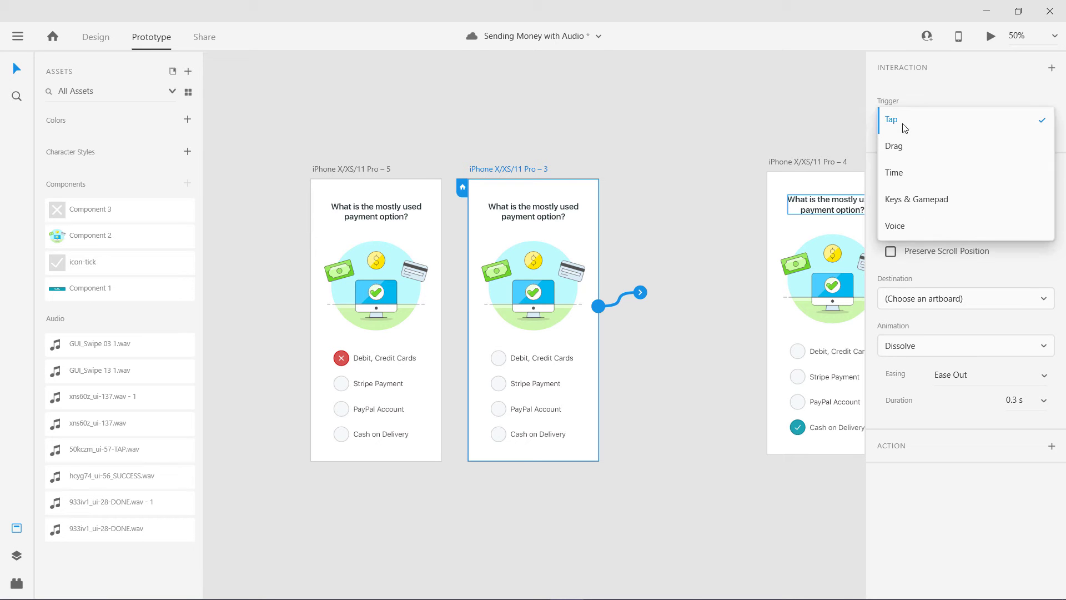
click(904, 176)
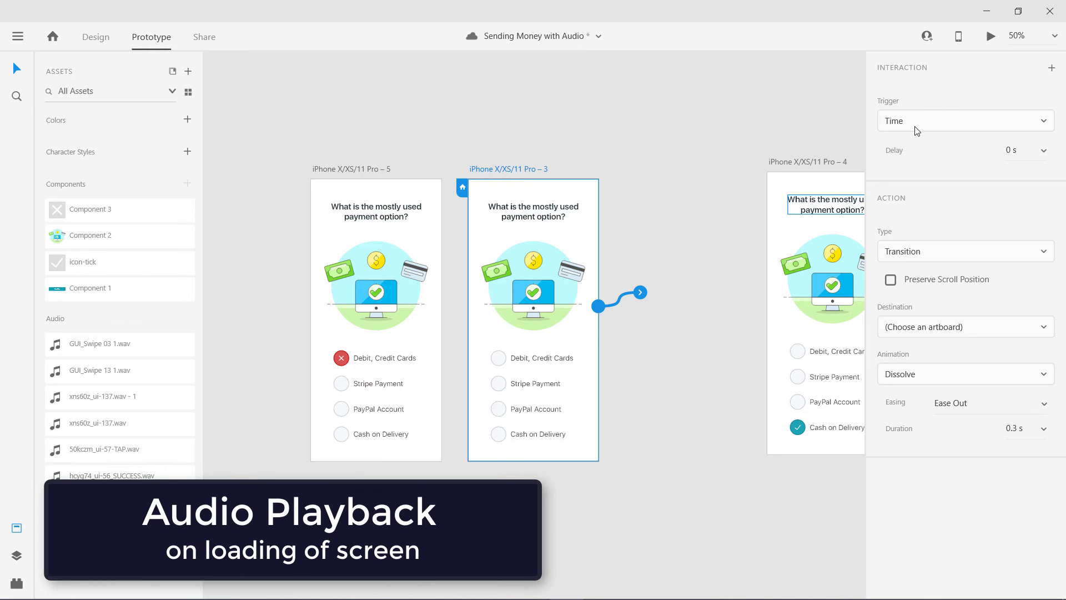
click(924, 259)
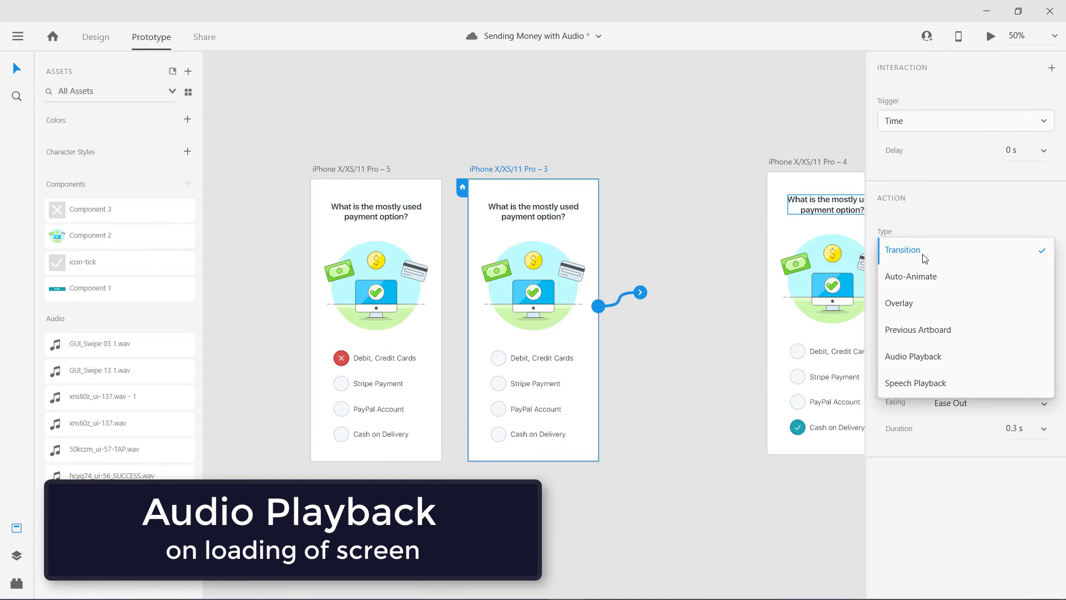
click(923, 357)
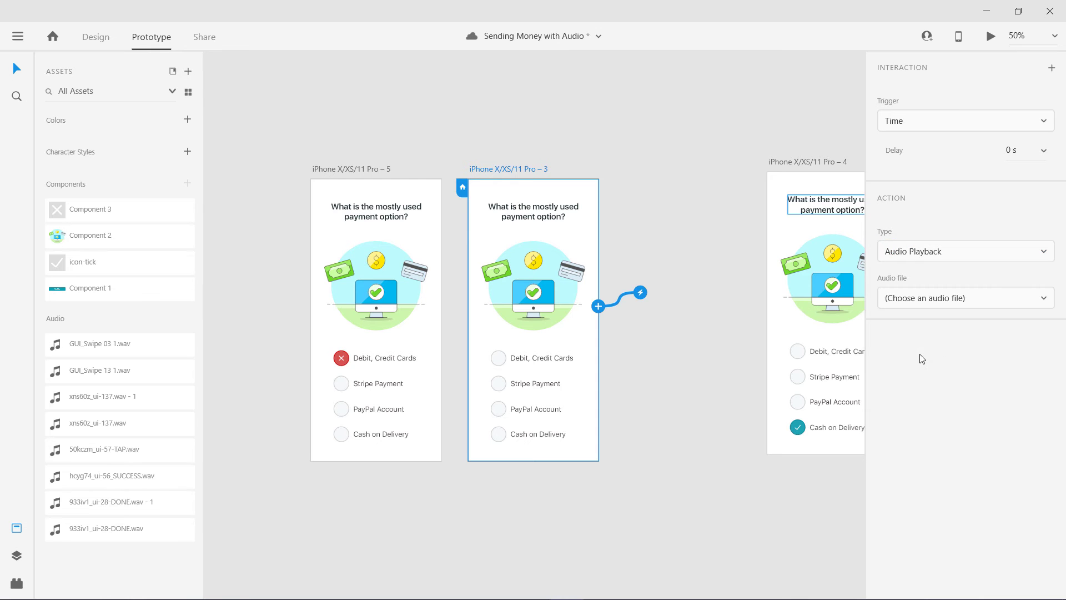
- Import GUI_Swipe 15 1.wav as the artboard interaction's audio file and set its delay to 0.2 s
click(913, 298)
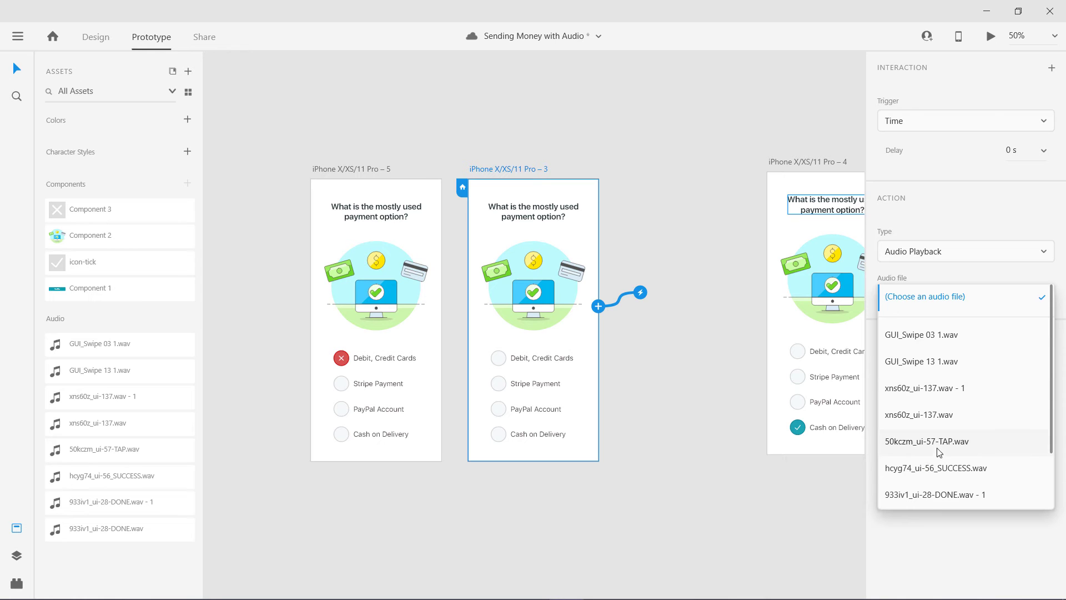
scroll(937, 466, down, 1)
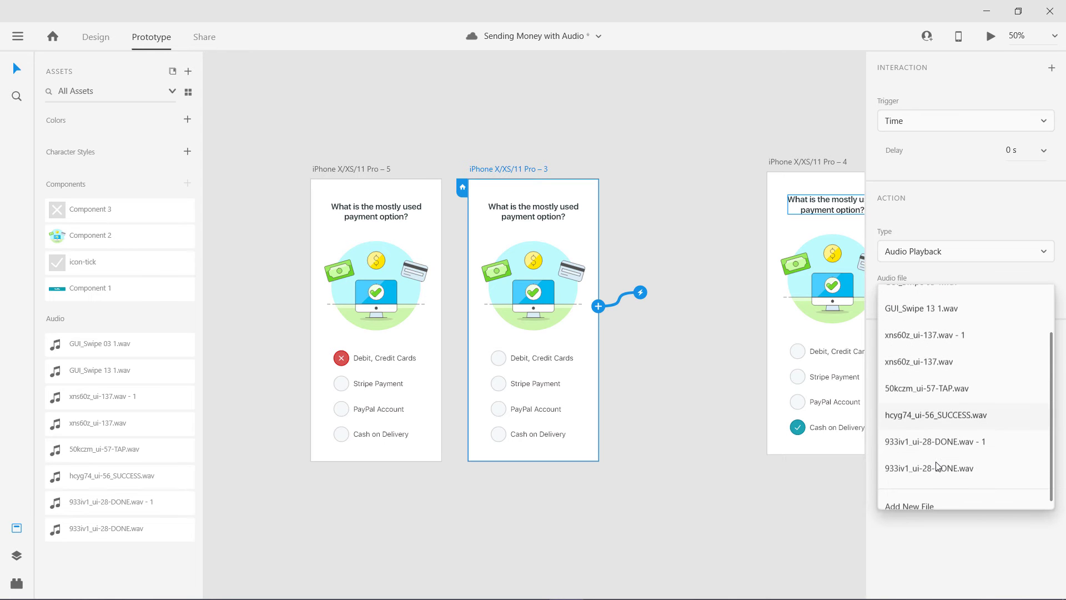
click(925, 506)
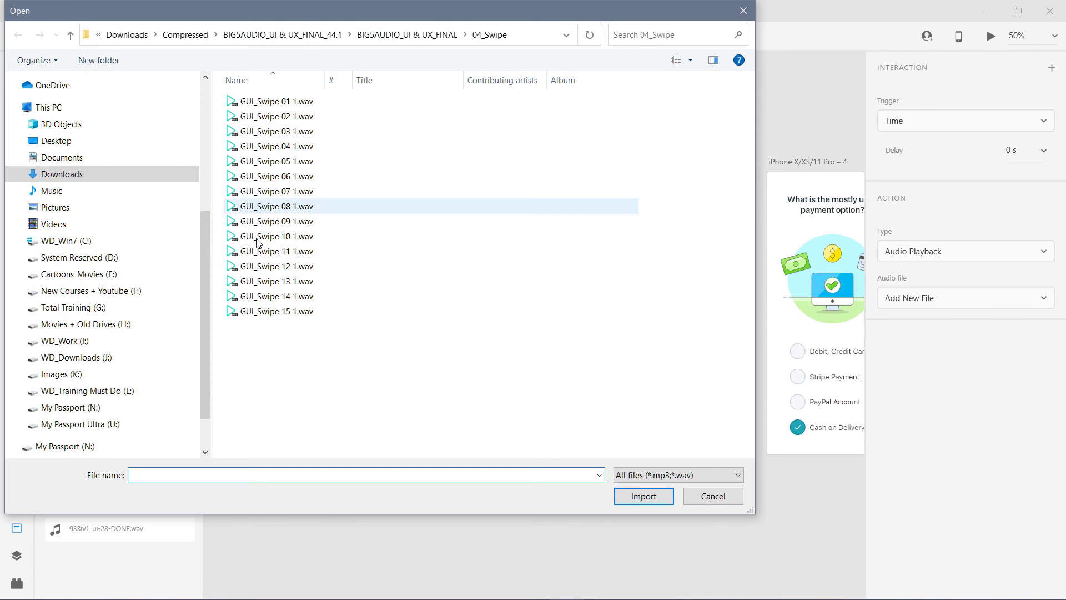
click(272, 313)
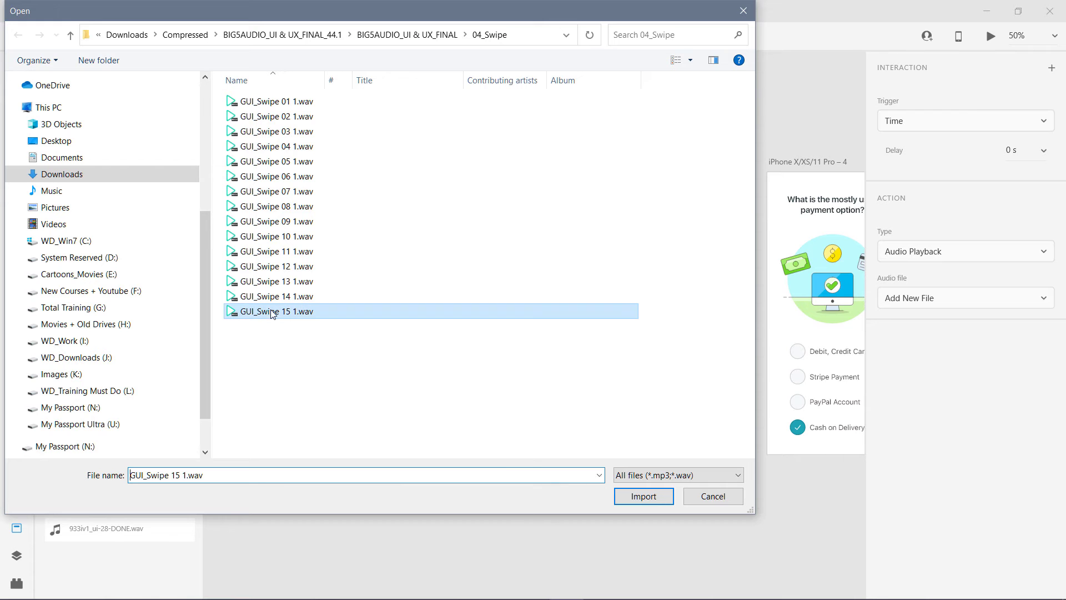
click(633, 498)
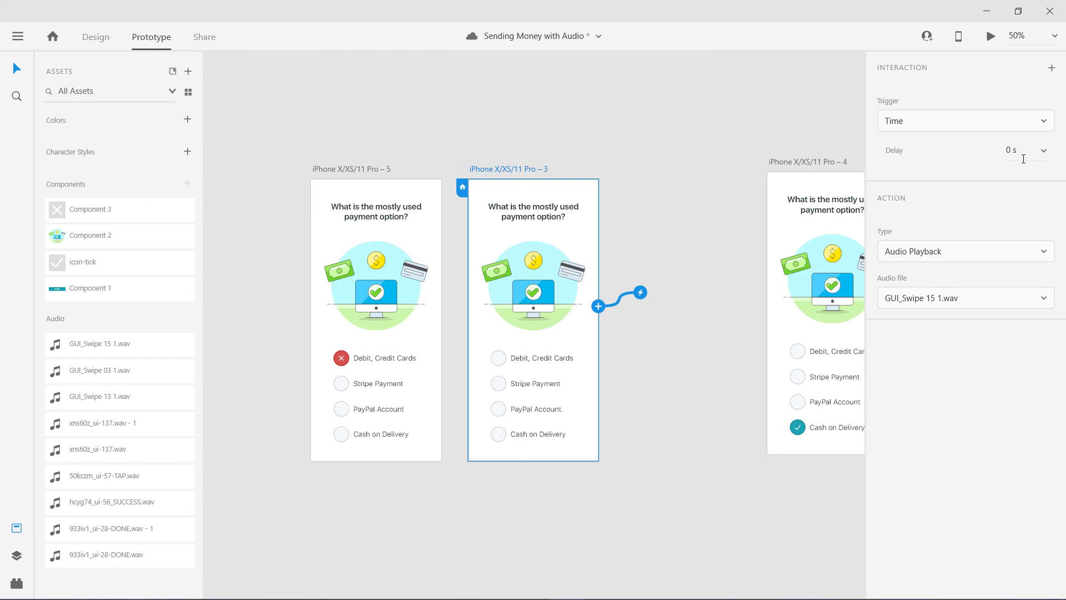
click(1020, 154)
text(0.2)
key(Return)
- Preview the prototype to check the audio played when the payment question screen loads, and close the preview
click(991, 36)
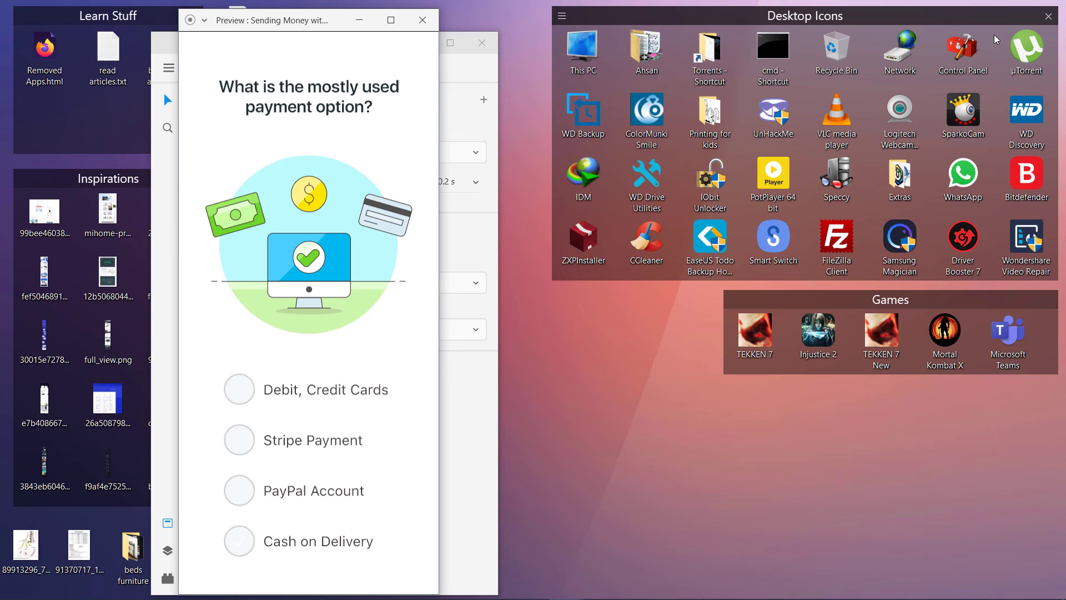
click(424, 22)
click(456, 44)
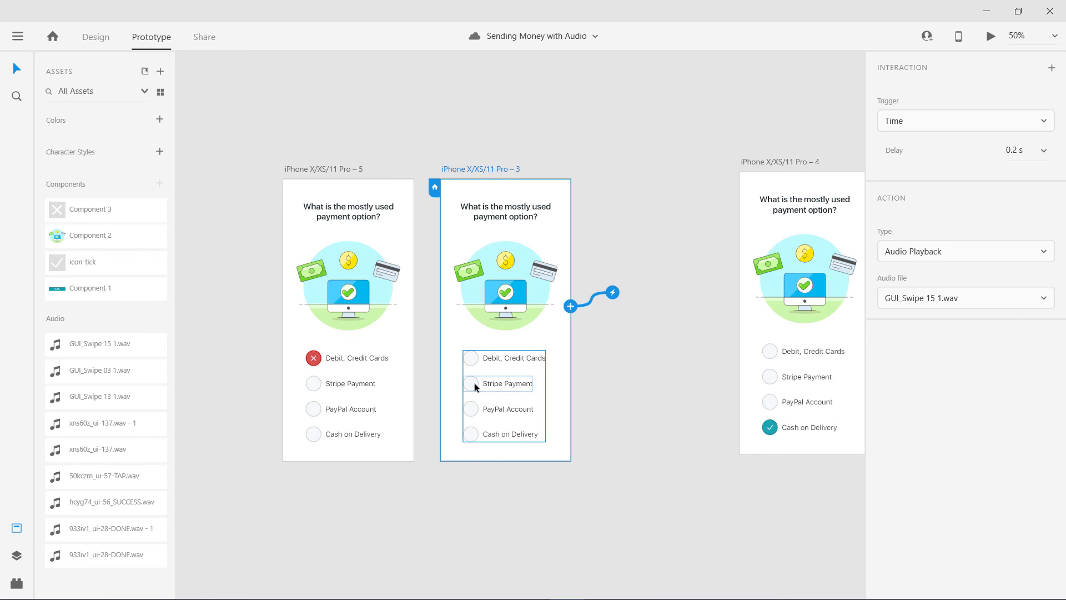
- Add a Tap interaction to the Stripe Payment option on iPhone X/XS/11 Pro – 3 with Audio Playback of xns60z_ui-137.wav
click(475, 382)
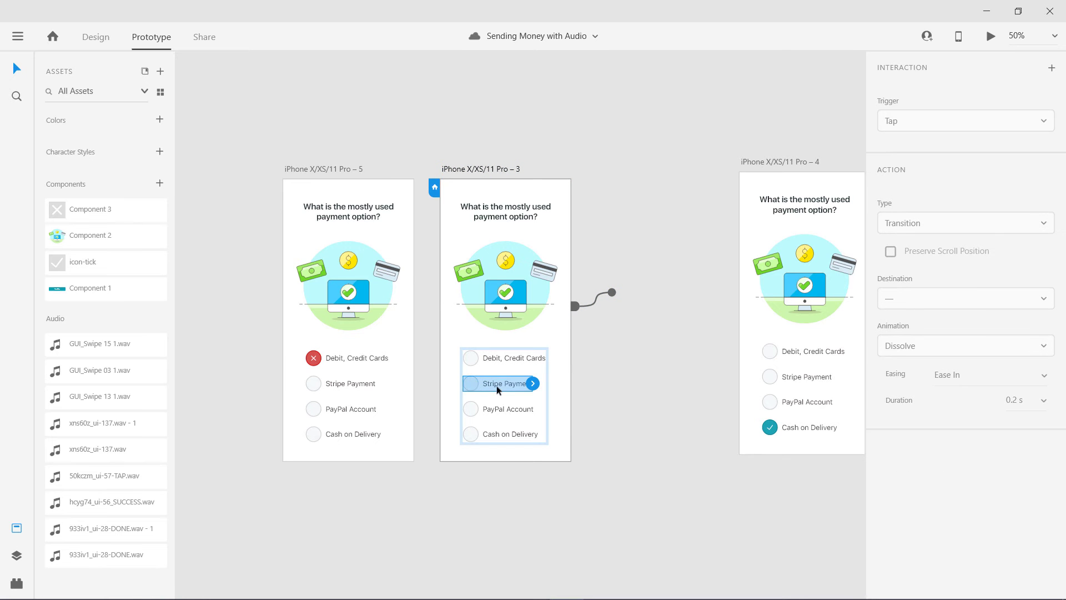
click(534, 384)
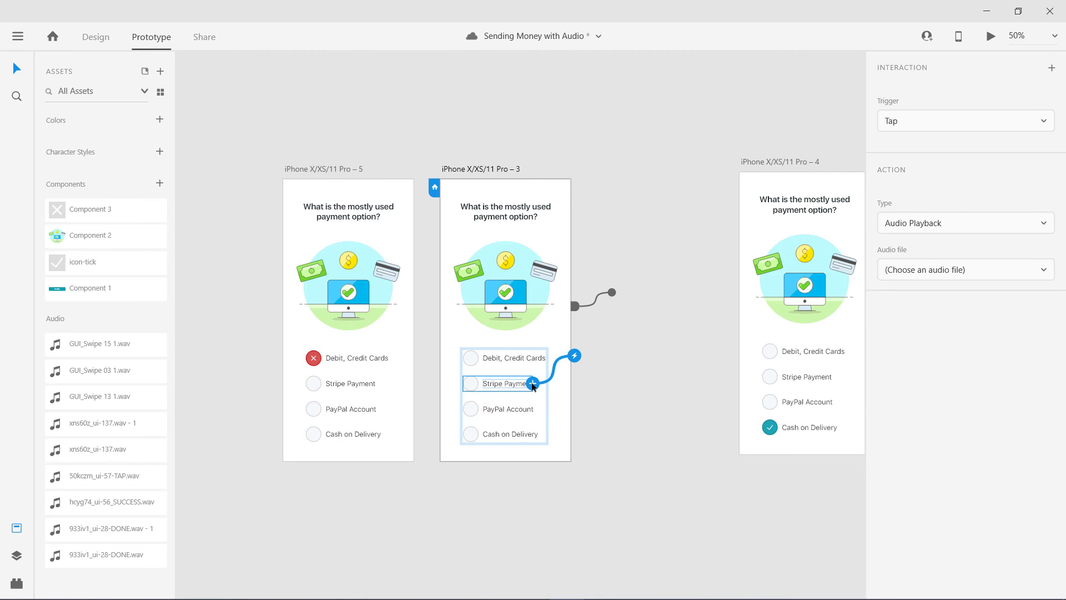
click(1000, 275)
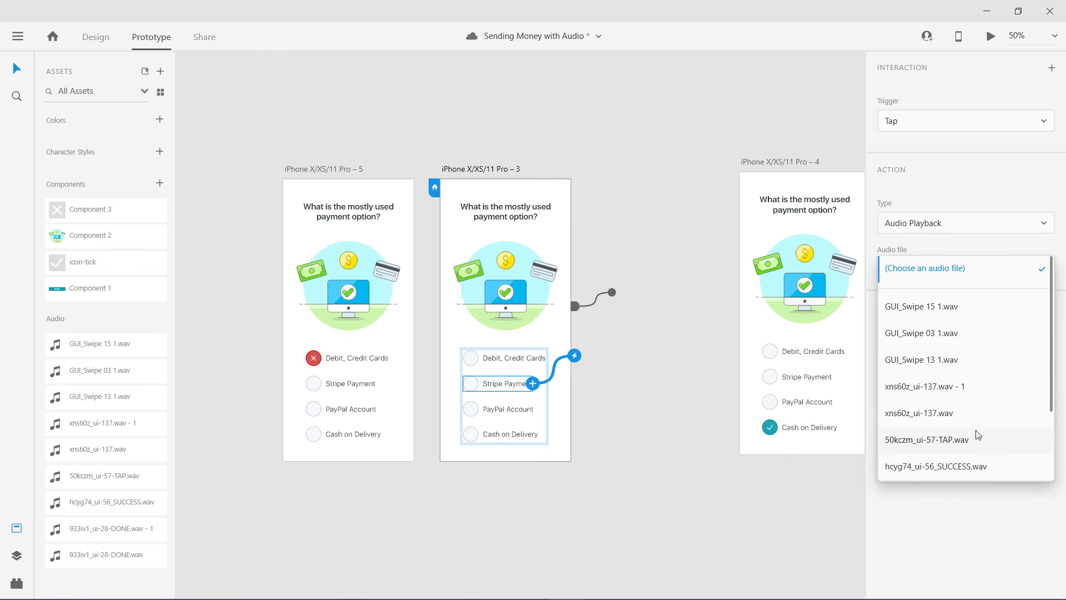
scroll(978, 436, down, 2)
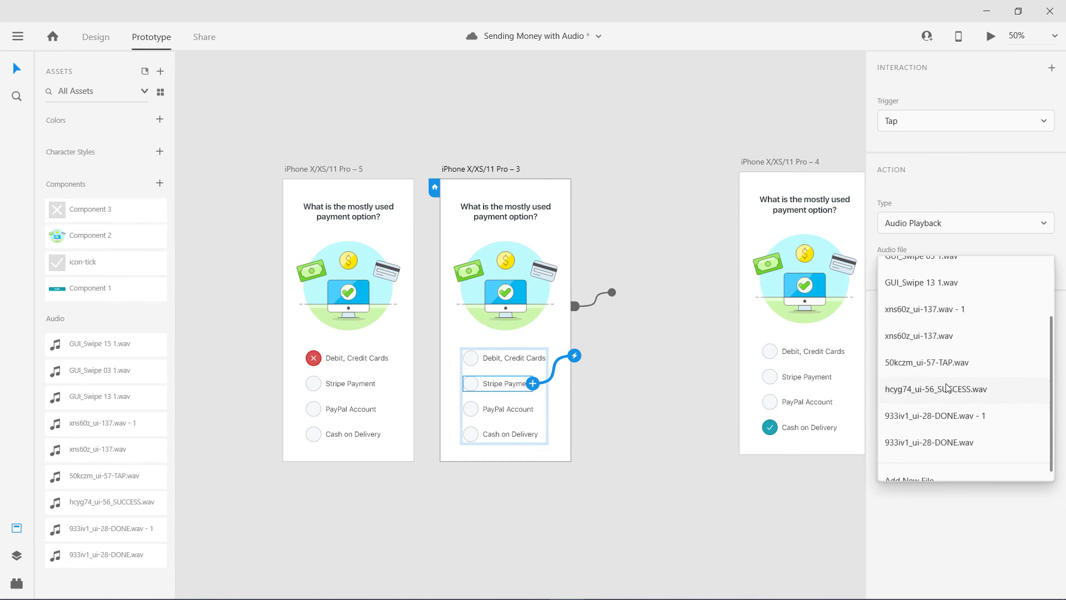
scroll(947, 380, up, 1)
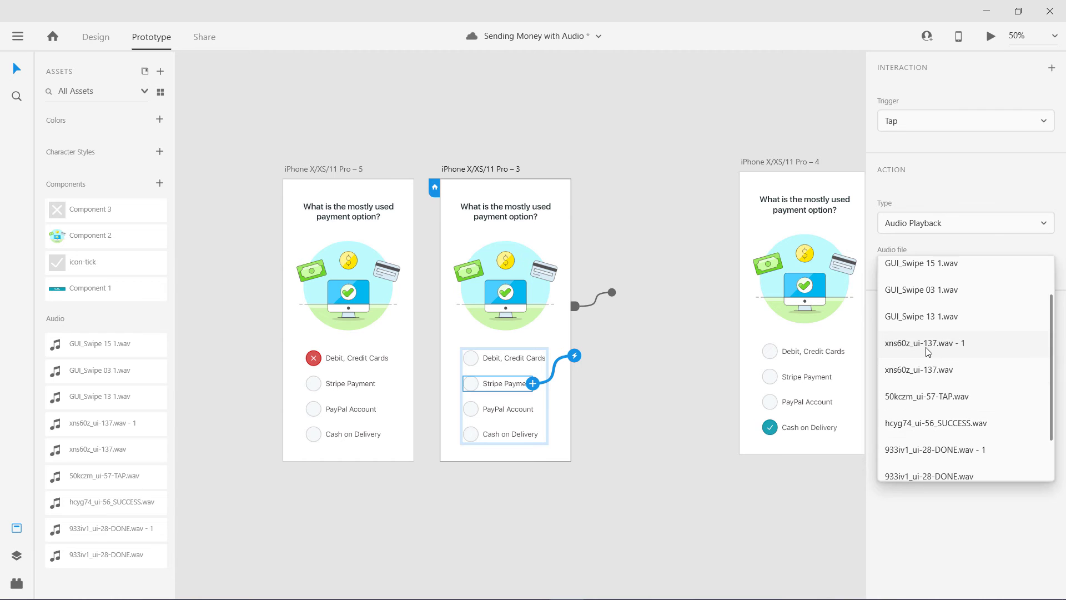
scroll(924, 384, up, 2)
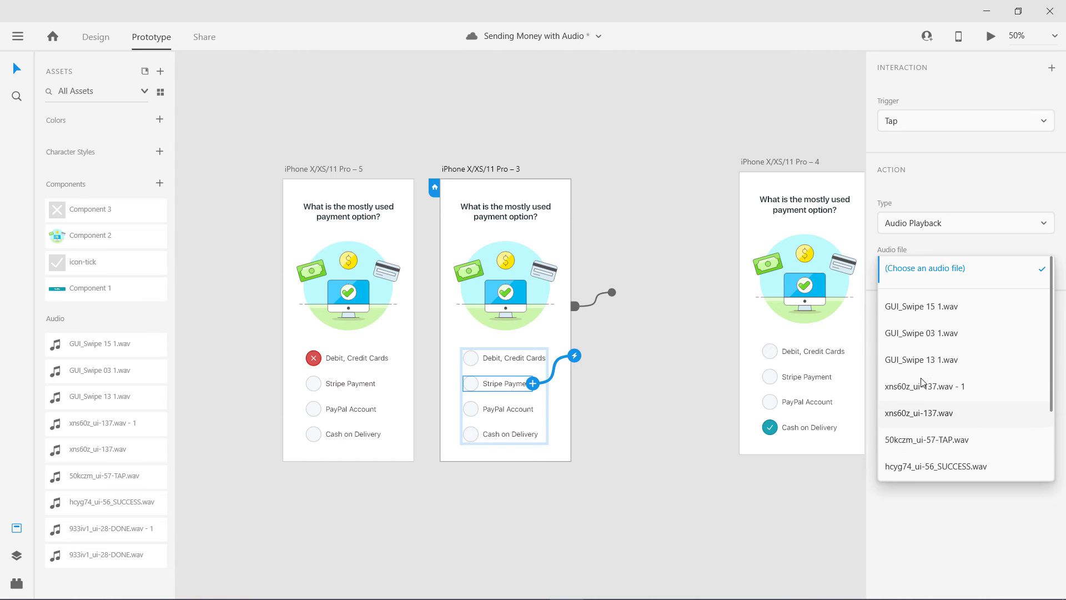
click(924, 414)
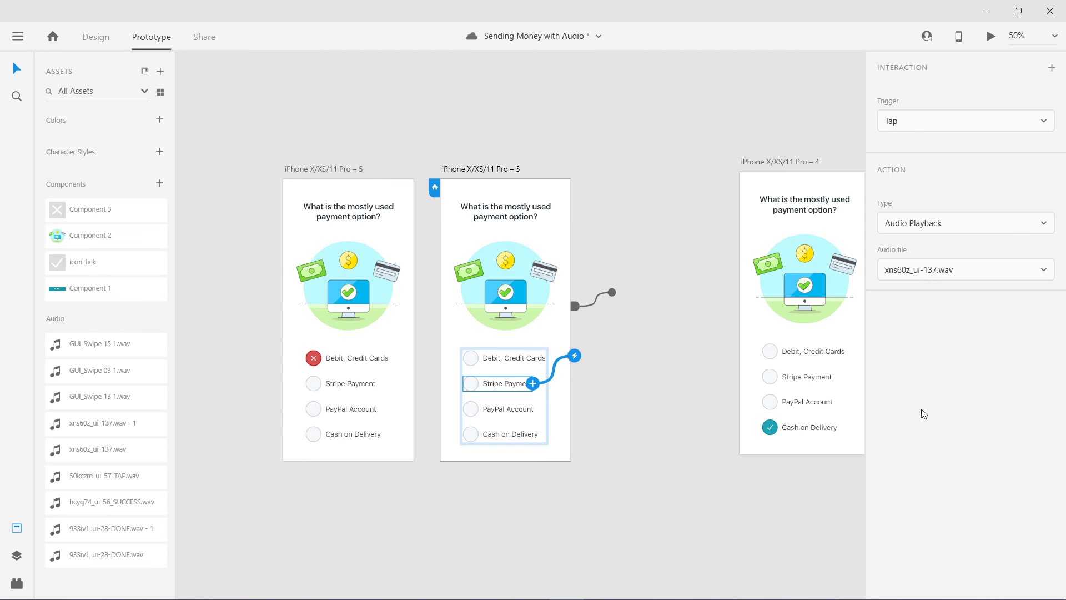
- Add a Tap interaction to the PayPal Account option on iPhone X/XS/11 Pro – 3 with Audio Playback of xns60z_ui-137.wav
click(498, 411)
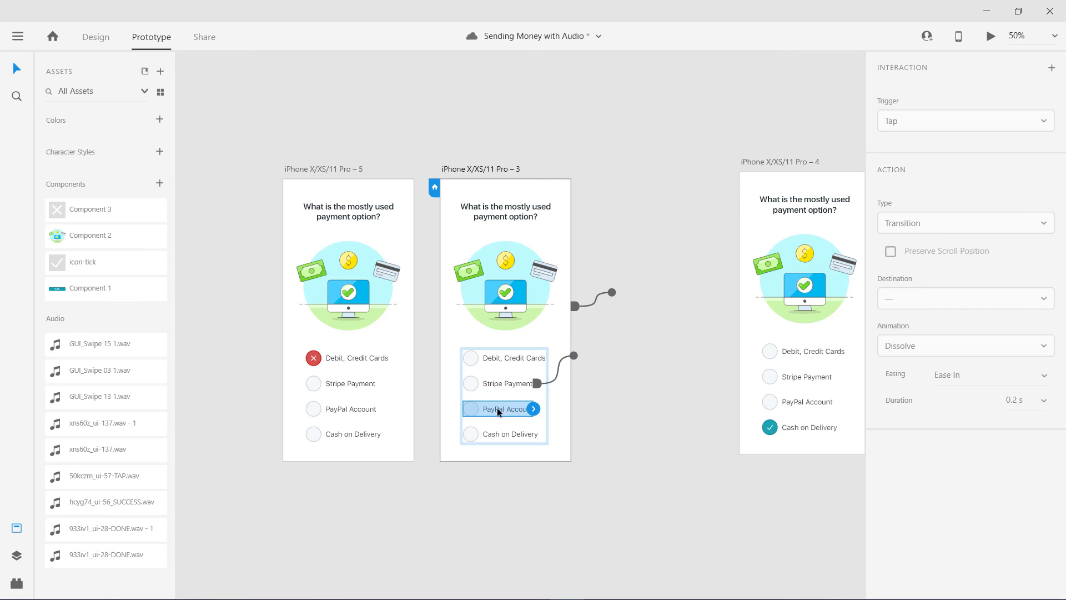
click(534, 409)
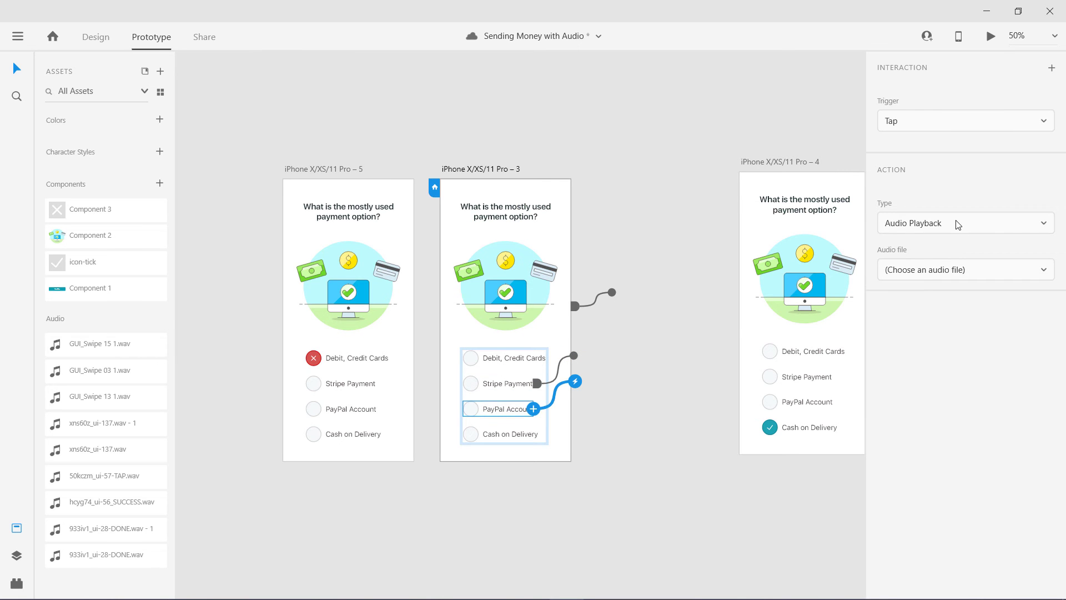
click(962, 269)
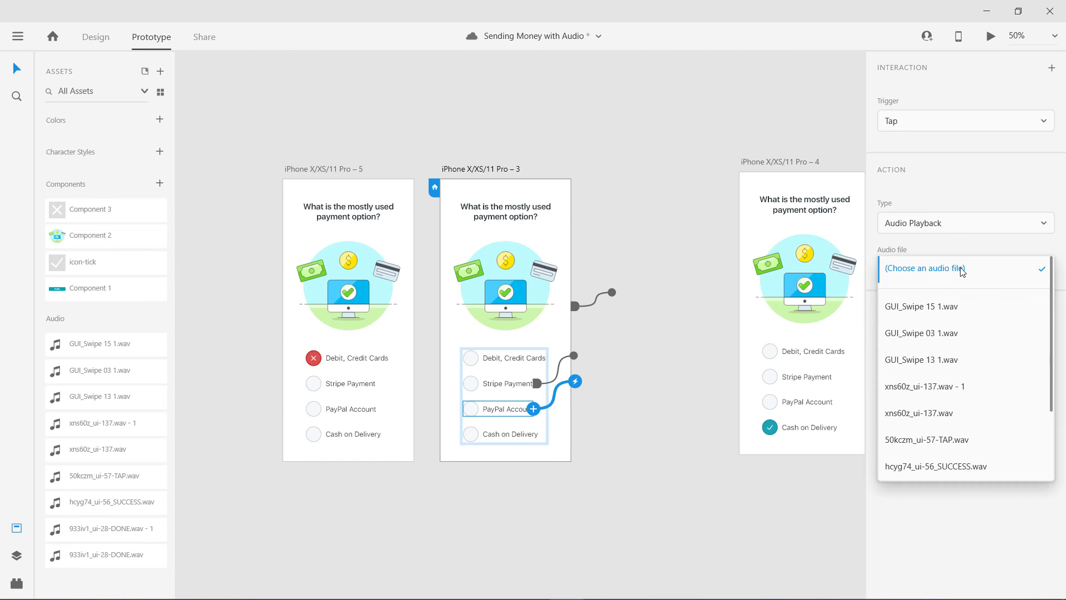
click(939, 413)
click(578, 479)
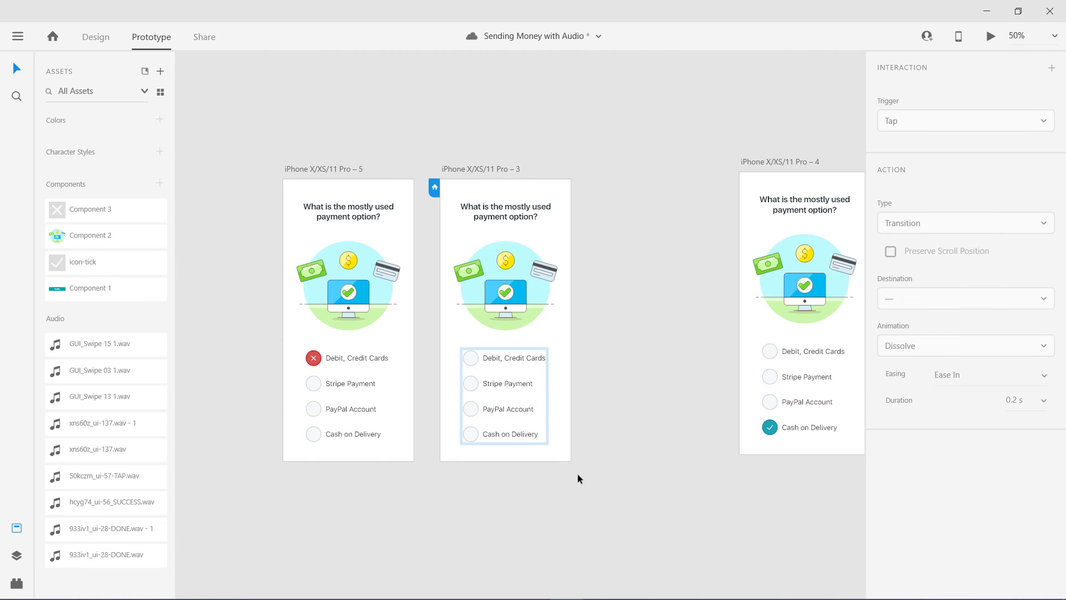
- Preview the payment question screen from artboard iPhone X/XS/11 Pro – 3, then save the document
click(465, 168)
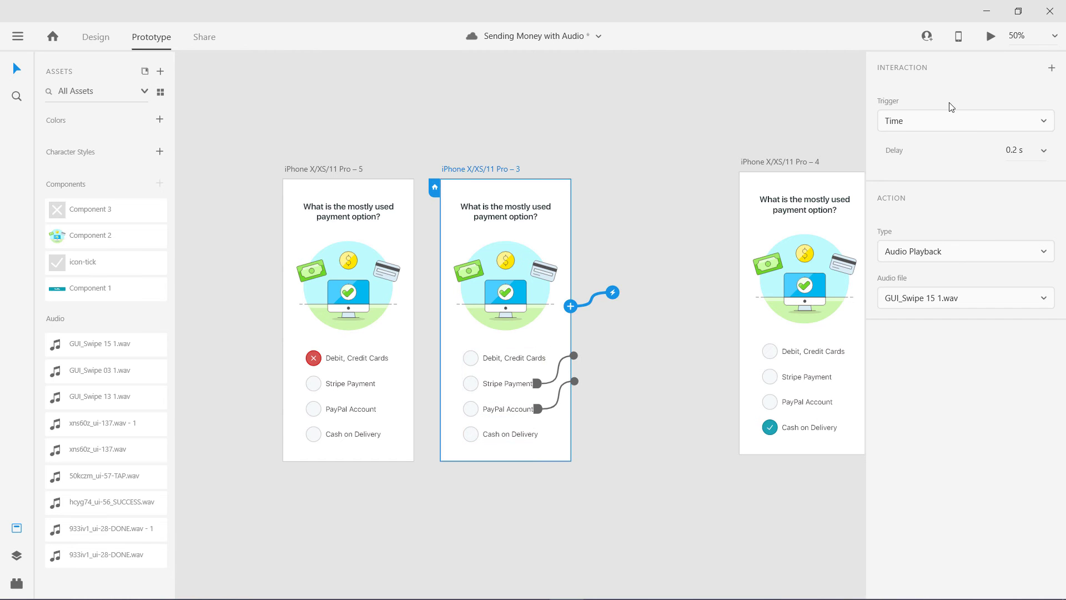
click(992, 37)
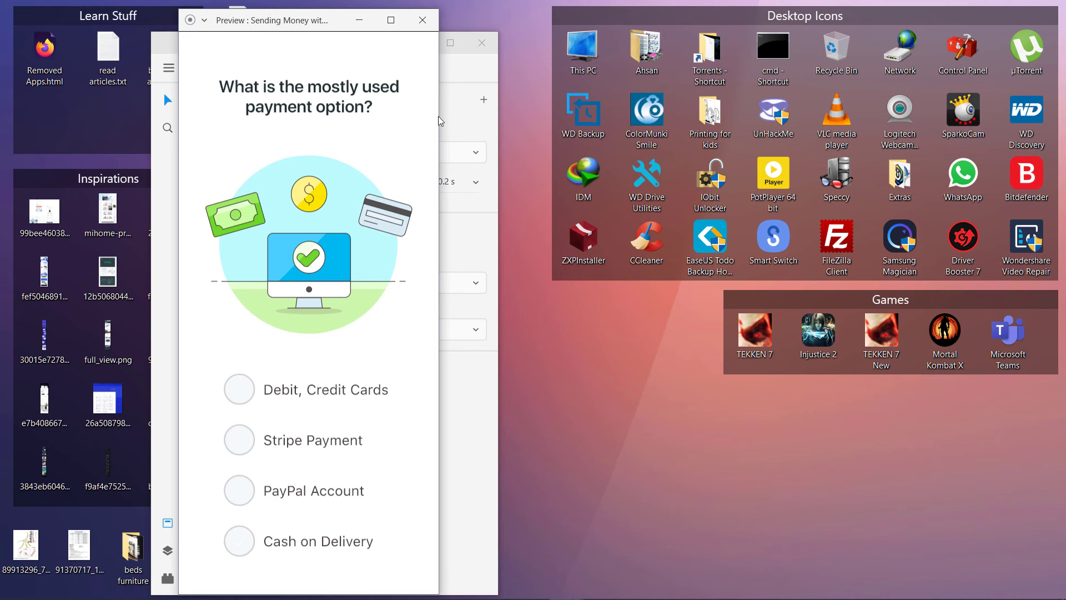
click(423, 20)
click(451, 43)
key(ctrl+s)
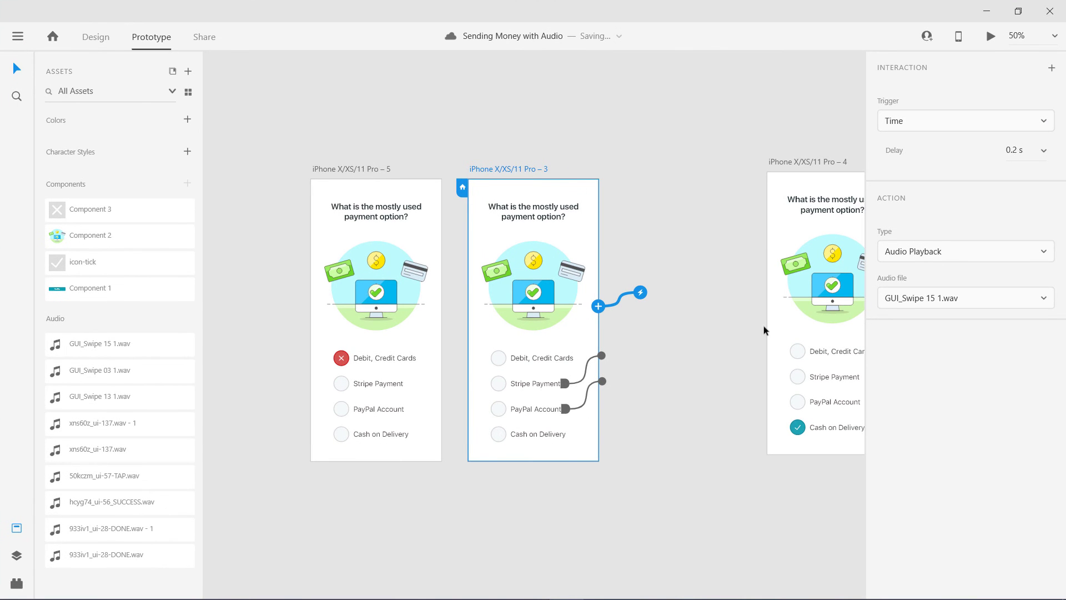
click(950, 303)
scroll(951, 450, down, 2)
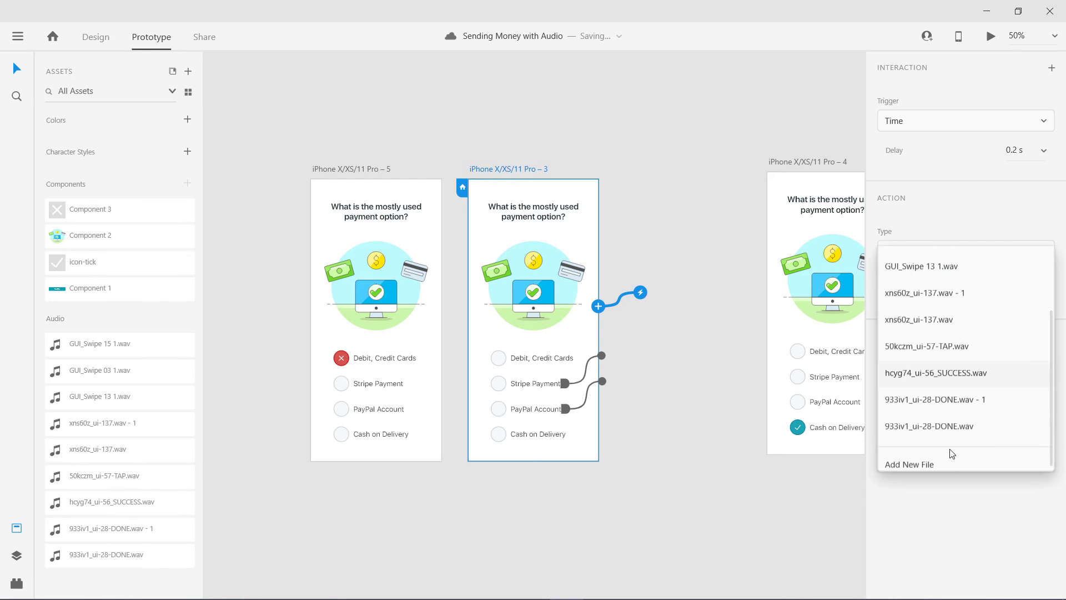
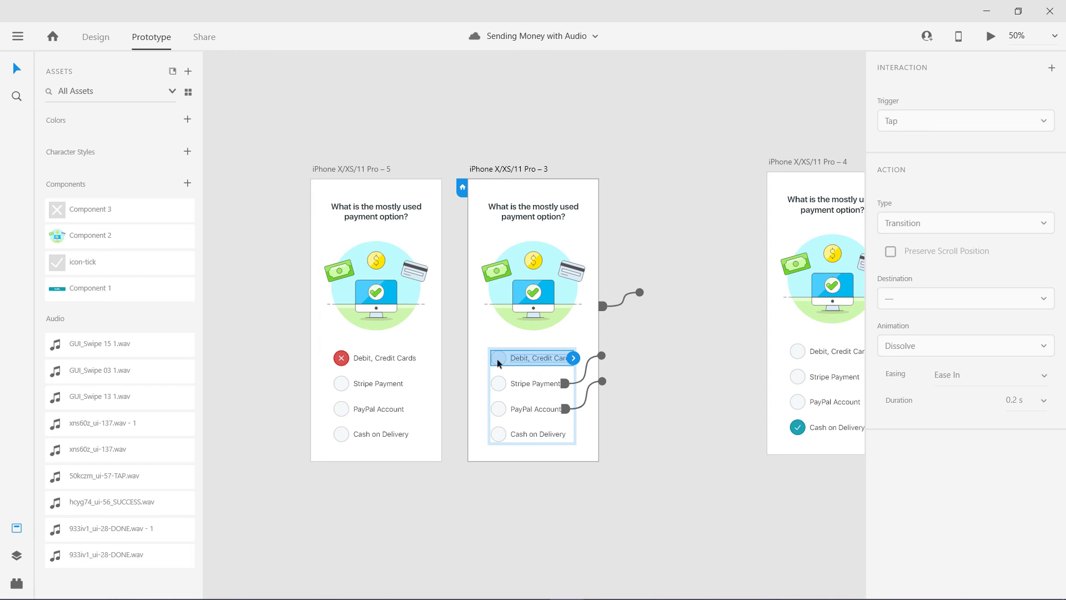
- Link the Debit, Credit Cards option on iPhone X/XS/11 Pro – 3 to iPhone X/XS/11 Pro – 5 with a Tap trigger and Auto-Animate
drag(573, 359, 435, 362)
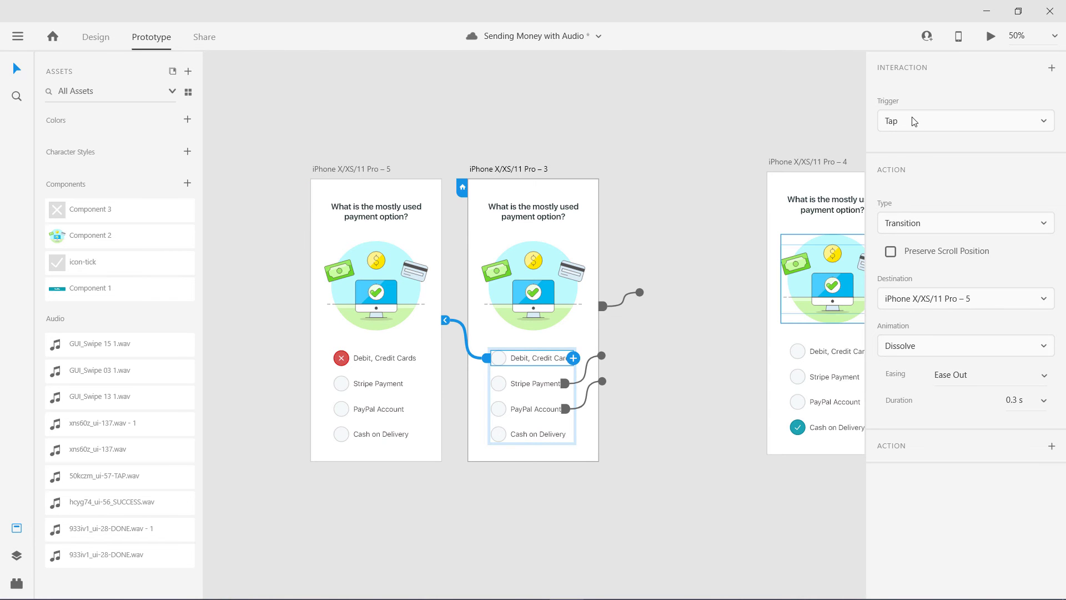
click(917, 225)
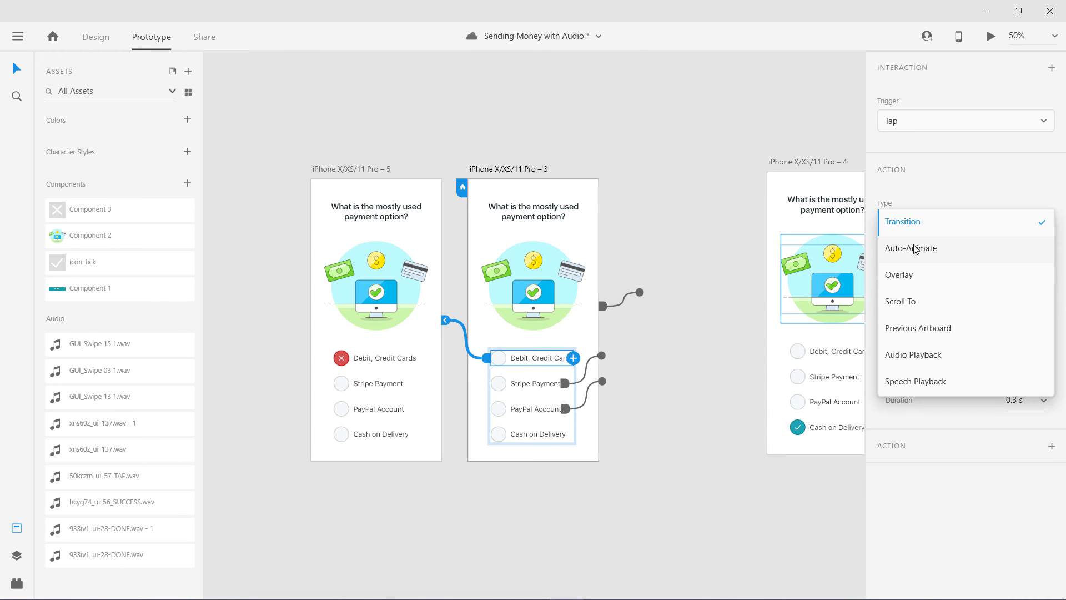
click(916, 249)
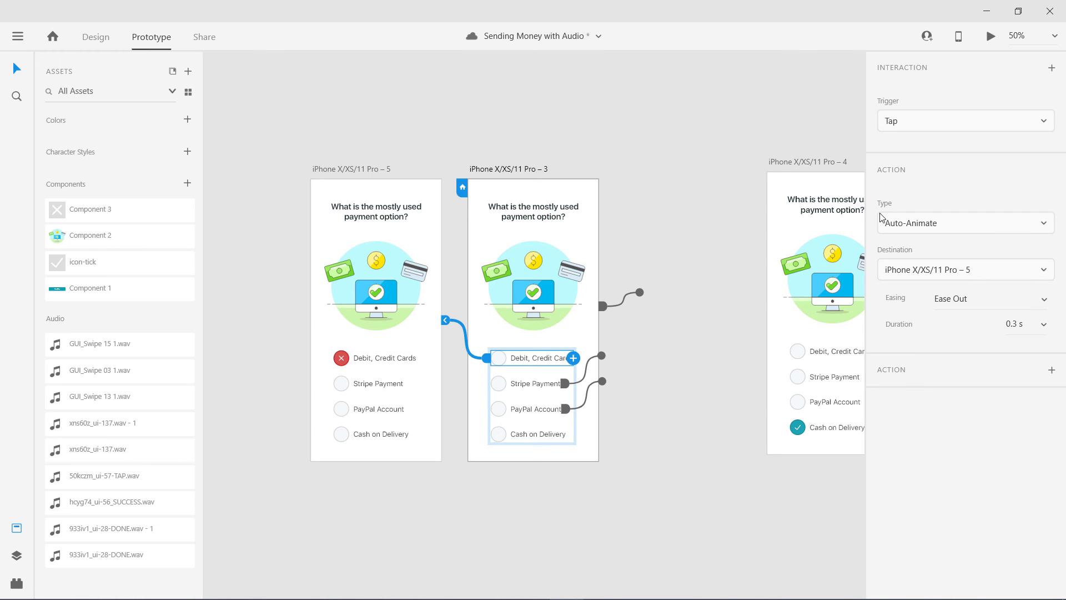
- Add a second action to the Debit, Credit Cards interaction: Audio Playback of GUI_Swipe 03 1.wav
click(1053, 371)
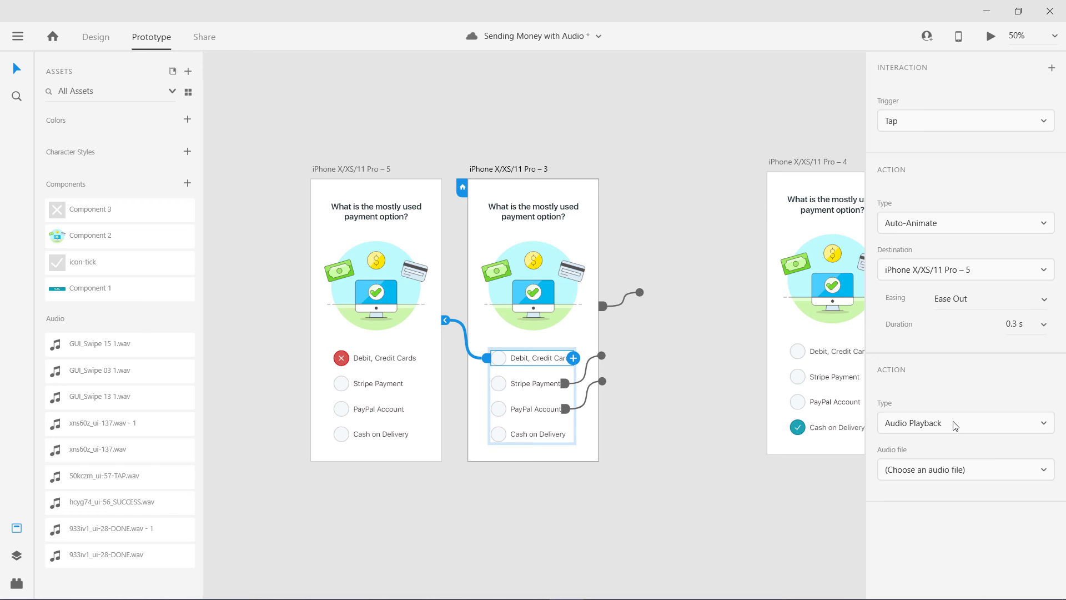
click(947, 470)
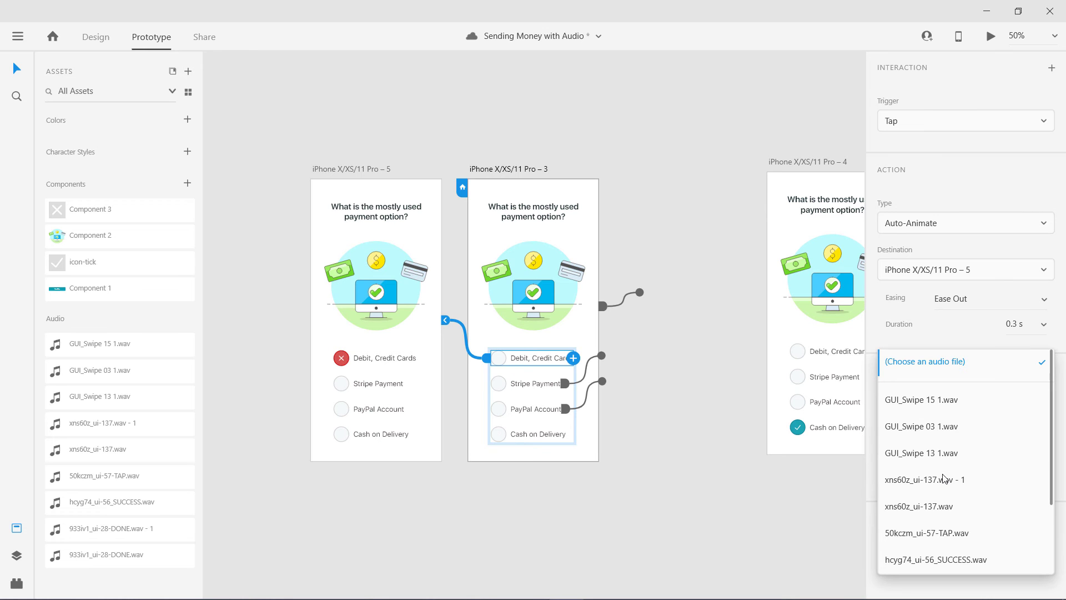
scroll(937, 502, down, 2)
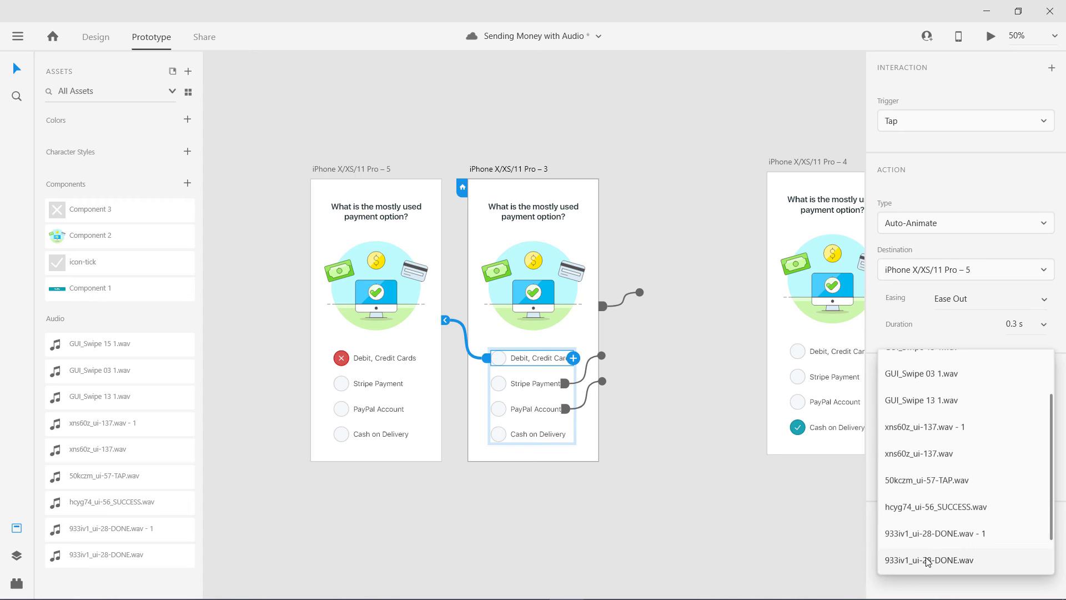
scroll(928, 524, up, 2)
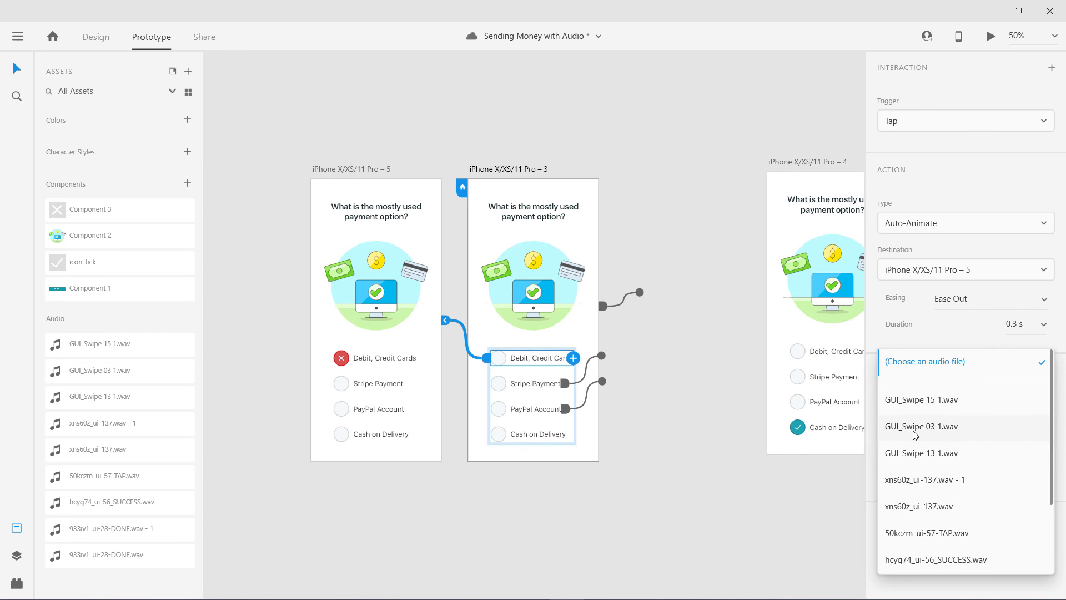
click(915, 429)
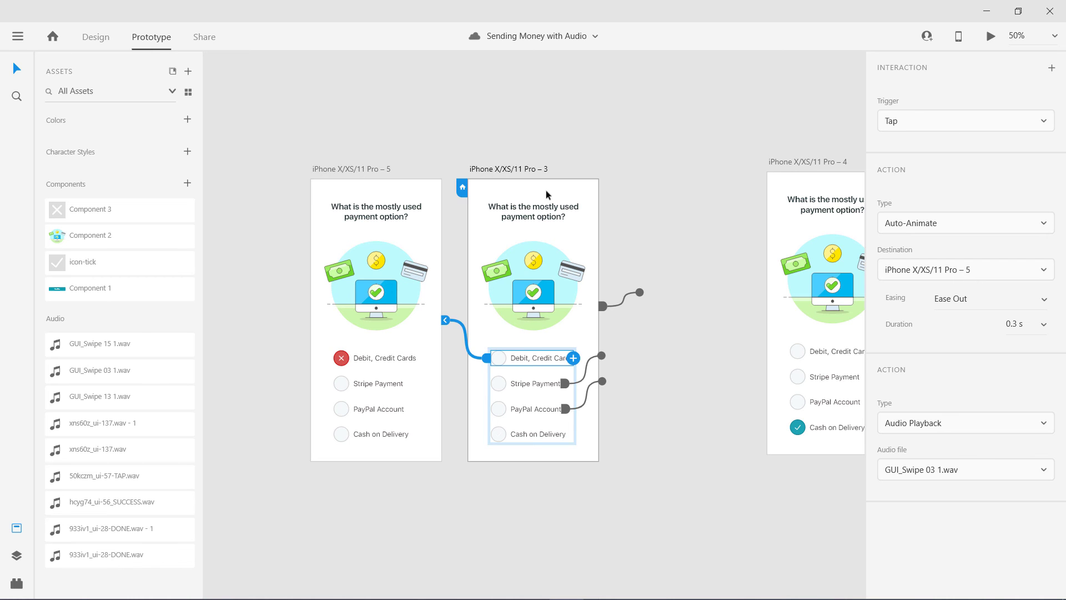
- Preview the payment question screen, test tapping the Debit, Credit Cards option, and close the preview
click(499, 166)
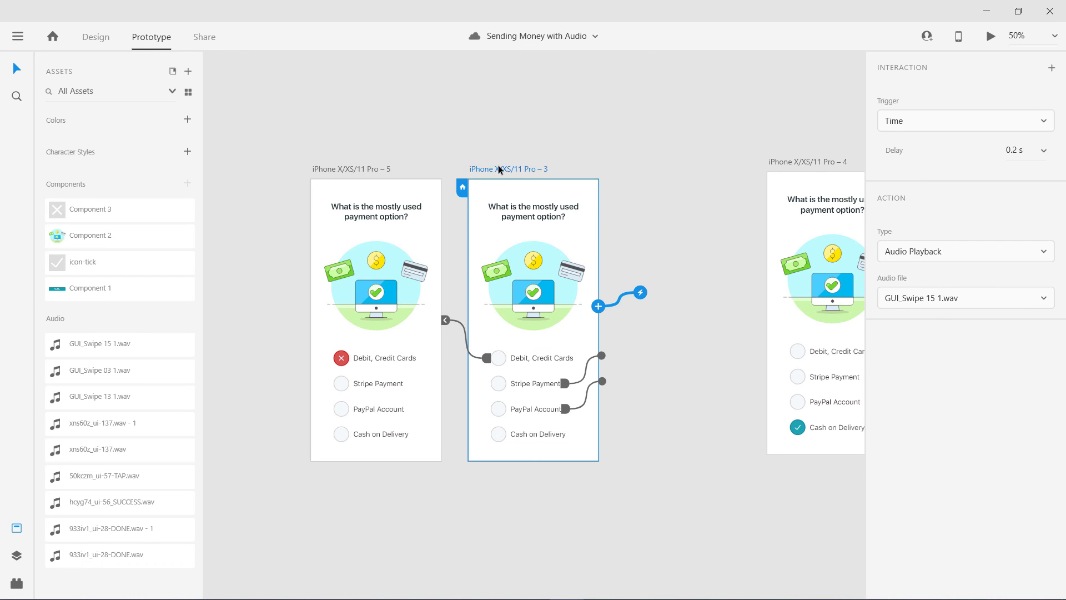
click(991, 36)
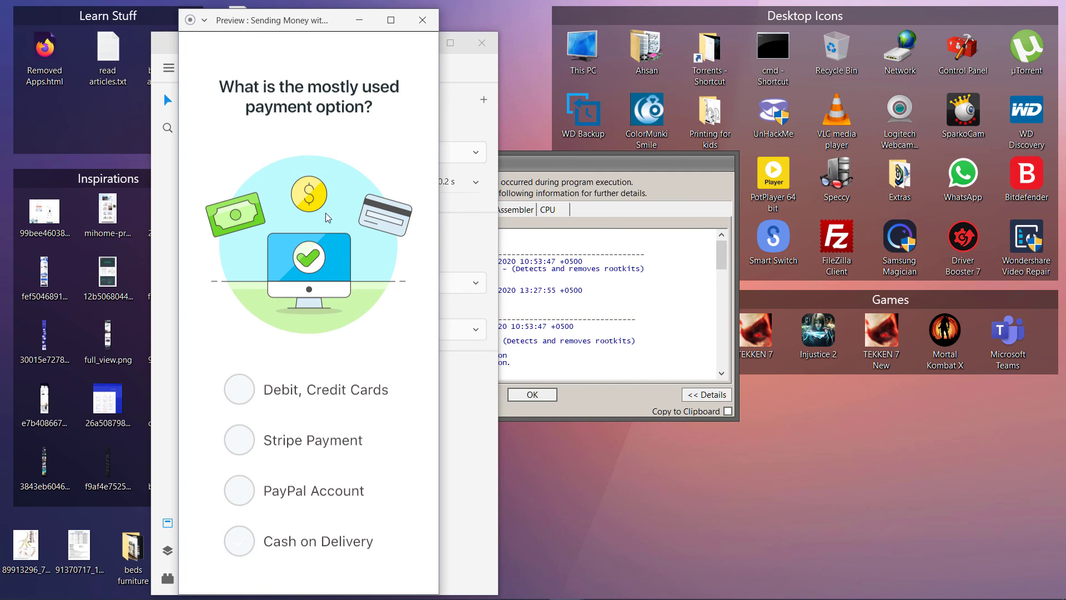
click(310, 393)
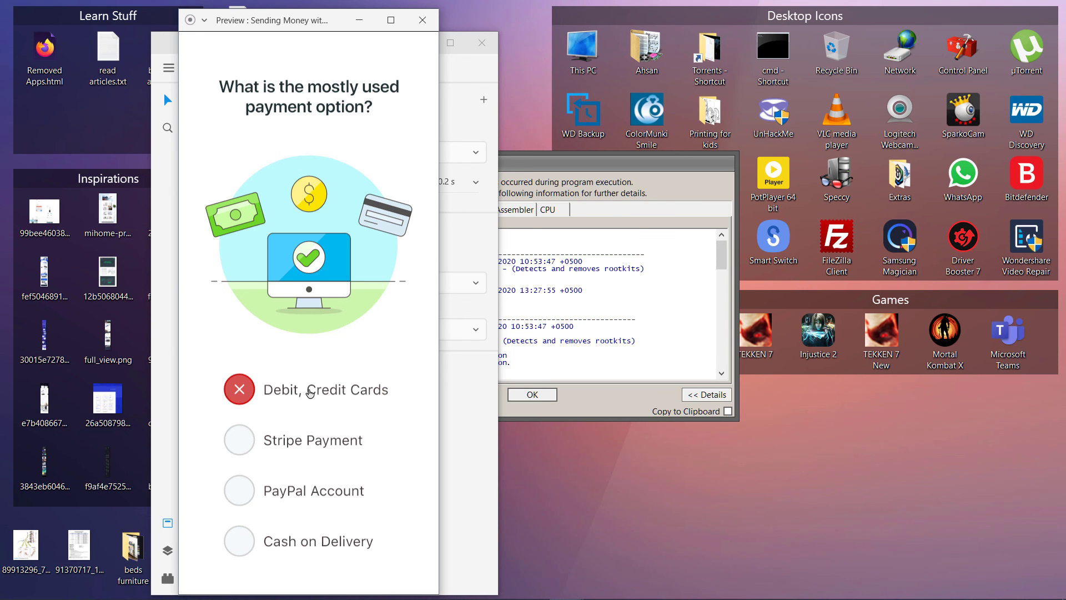
click(423, 20)
click(450, 44)
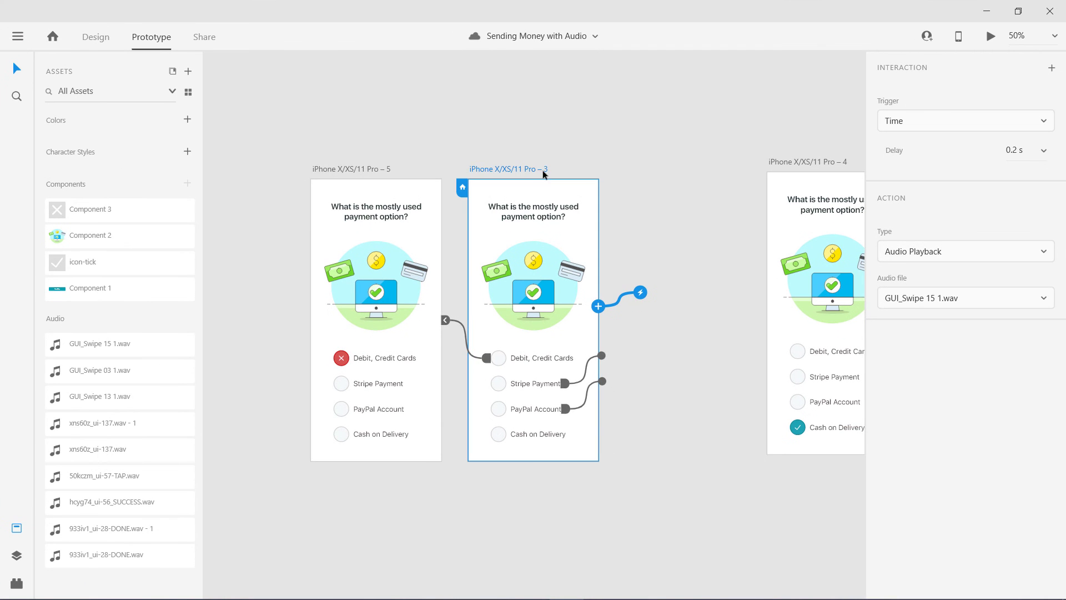
- Link the Cash on Delivery option on iPhone X/XS/11 Pro – 3 to iPhone X/XS/11 Pro – 4 with a Tap trigger and Auto-Animate
click(692, 349)
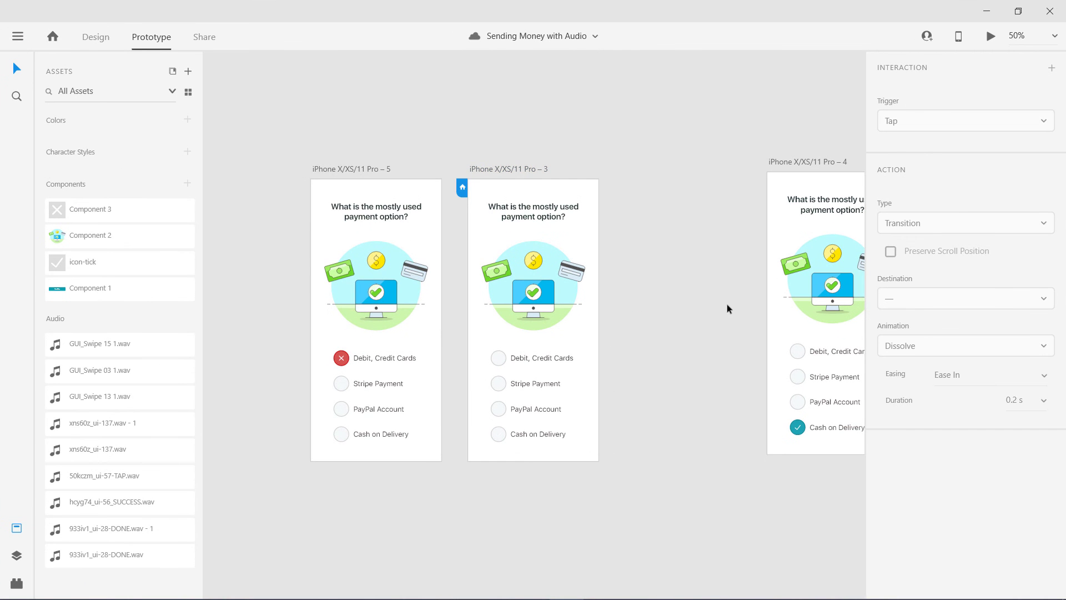
scroll(695, 309, right, 3)
click(422, 176)
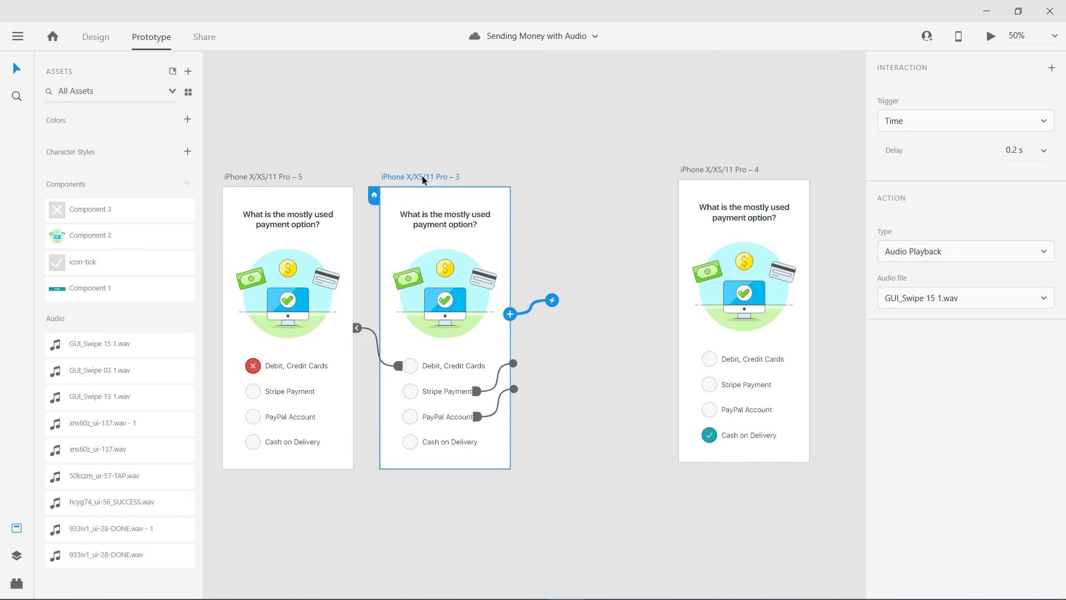
click(429, 442)
click(428, 442)
drag(477, 441, 709, 438)
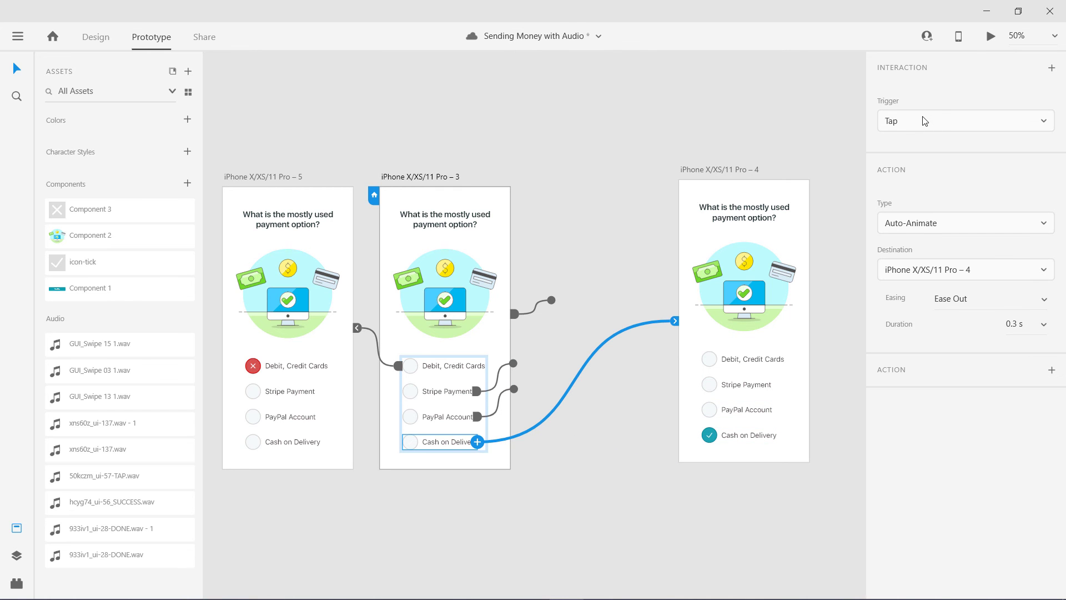
- Add a second action to the Cash on Delivery interaction: Audio Playback of hcyg74_ui-56_SUCCESS.wav
click(1053, 371)
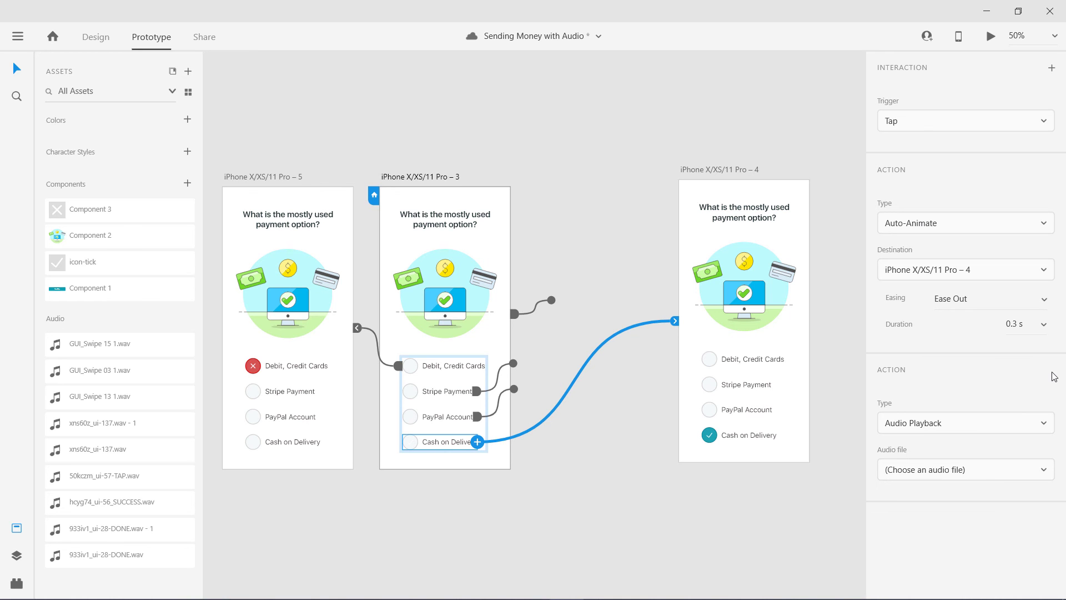
click(953, 473)
scroll(953, 476, down, 2)
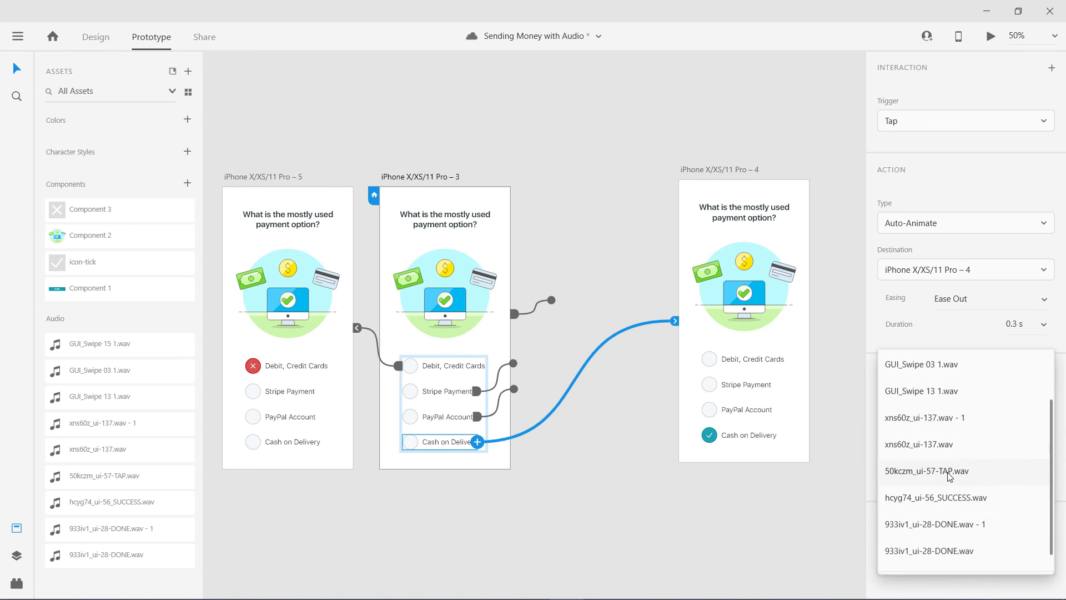
click(936, 498)
click(761, 498)
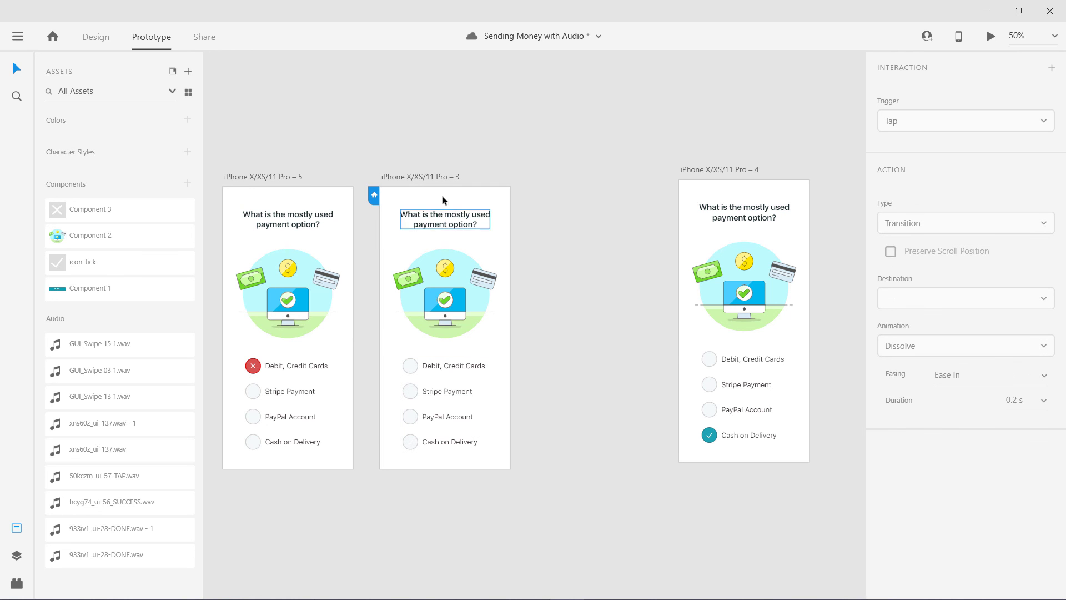
- Preview the payment question screen, test tapping the Cash on Delivery option, and close the preview
click(431, 177)
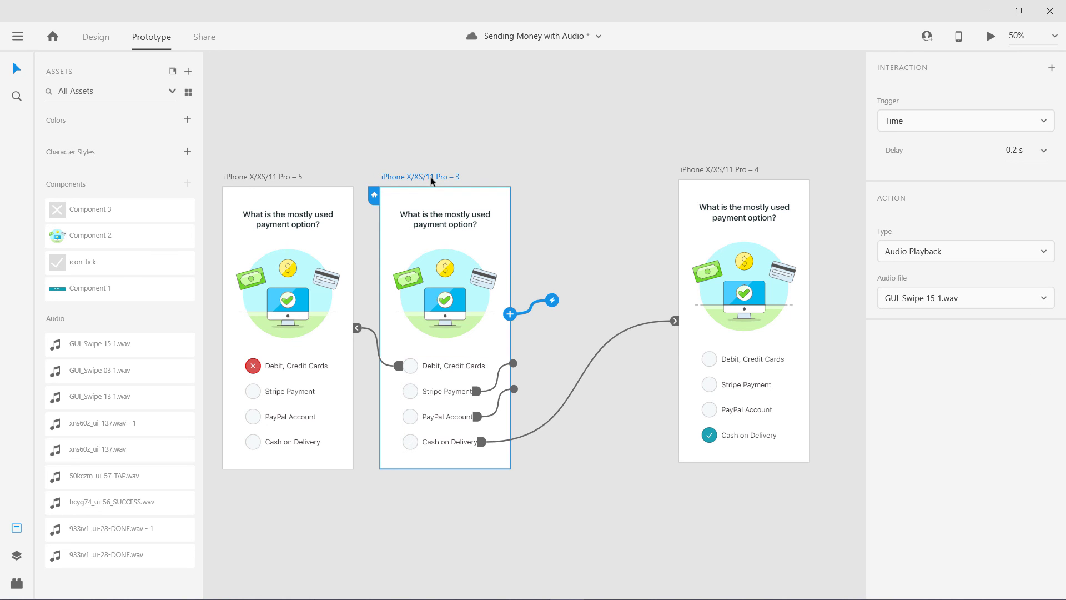
click(991, 37)
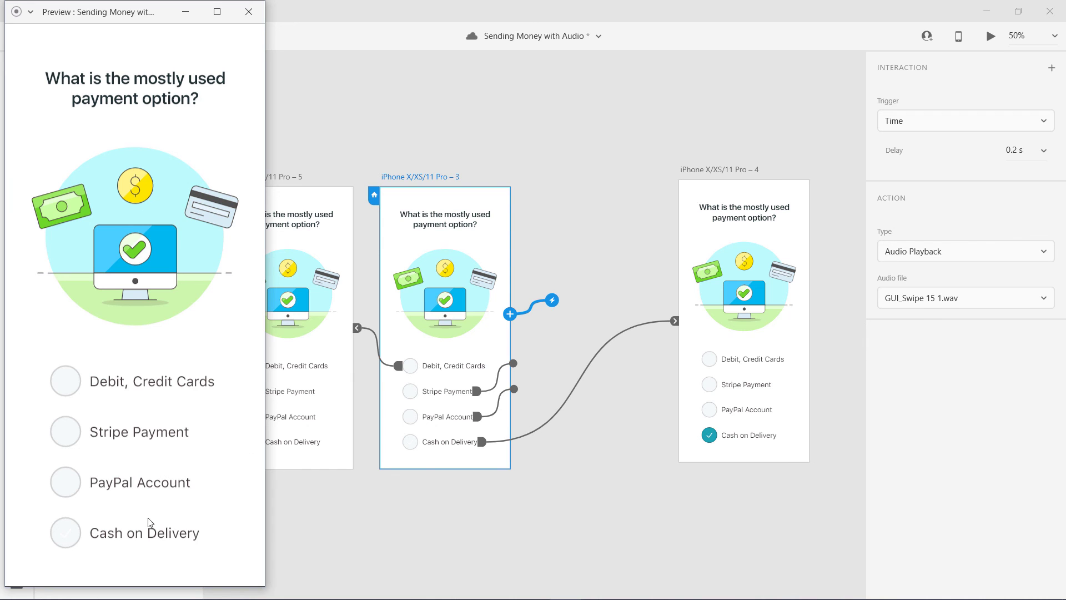
click(130, 539)
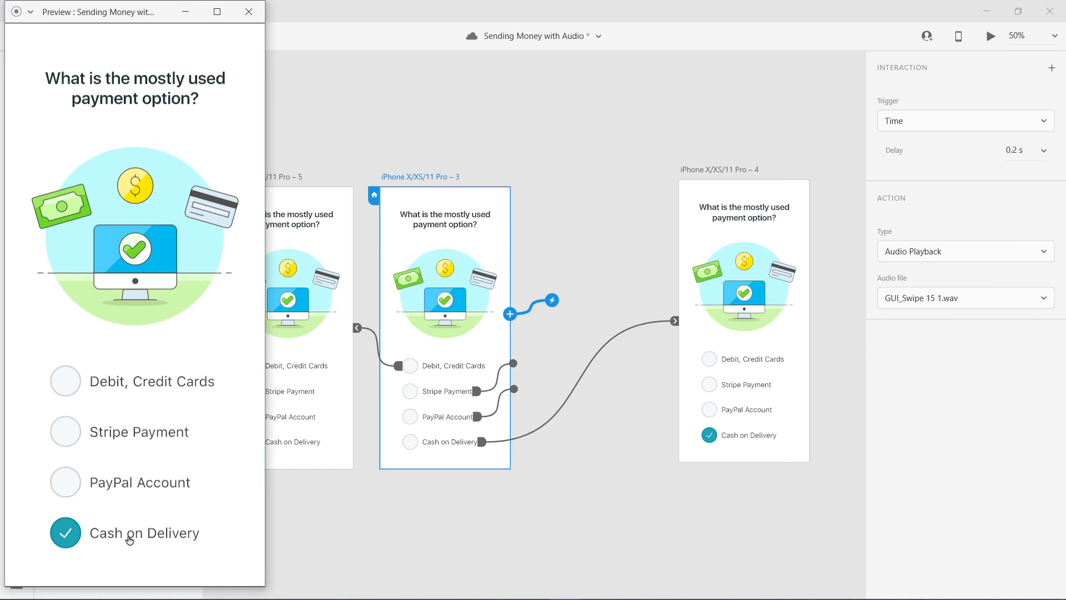
drag(80, 13, 554, 15)
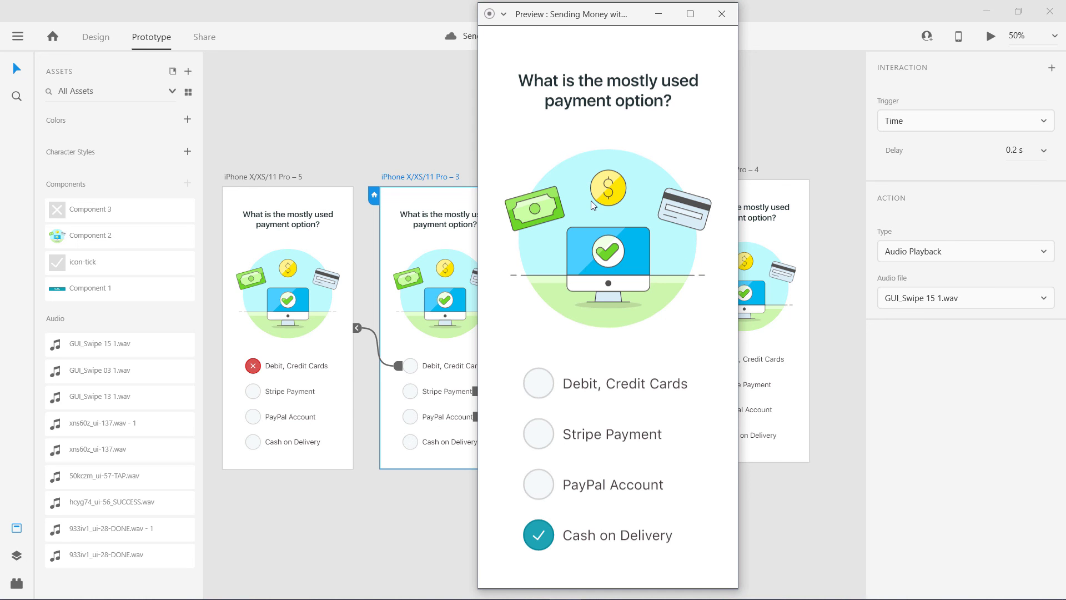
click(716, 15)
click(618, 157)
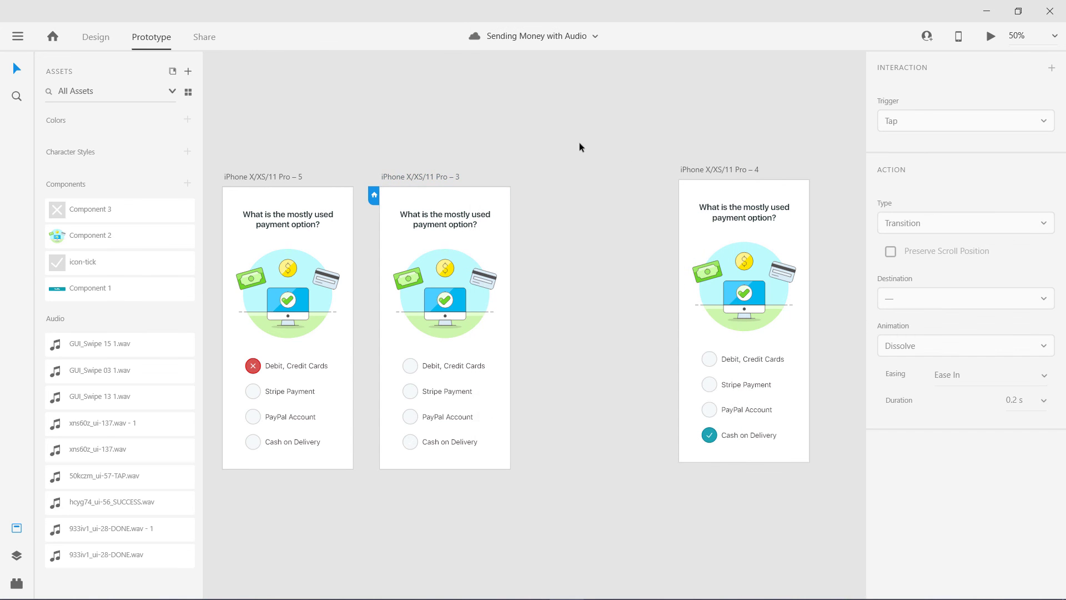
scroll(607, 200, up, 5)
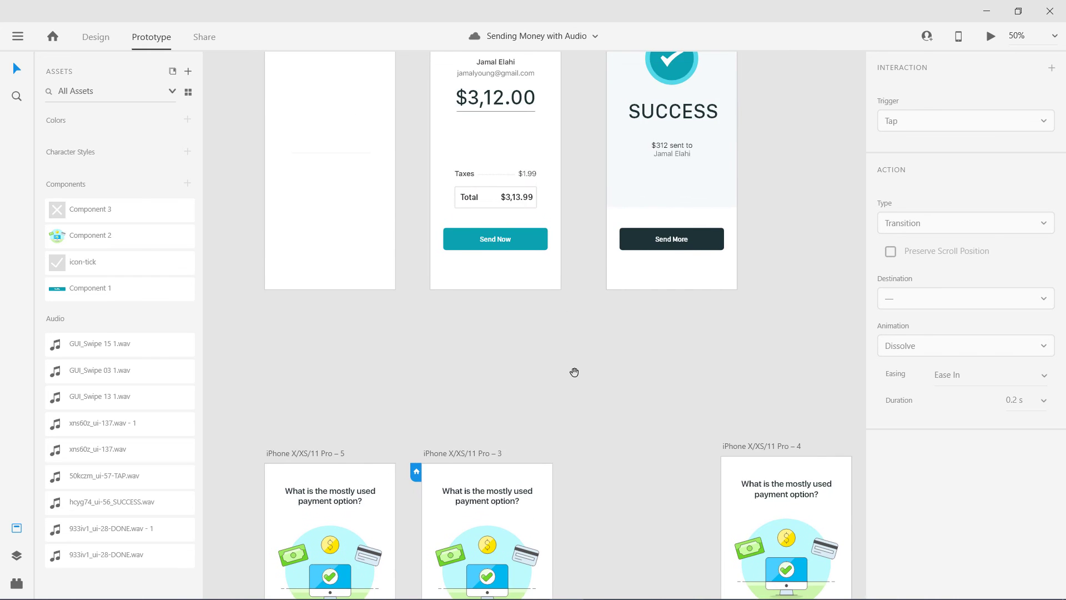
drag(569, 340, 614, 152)
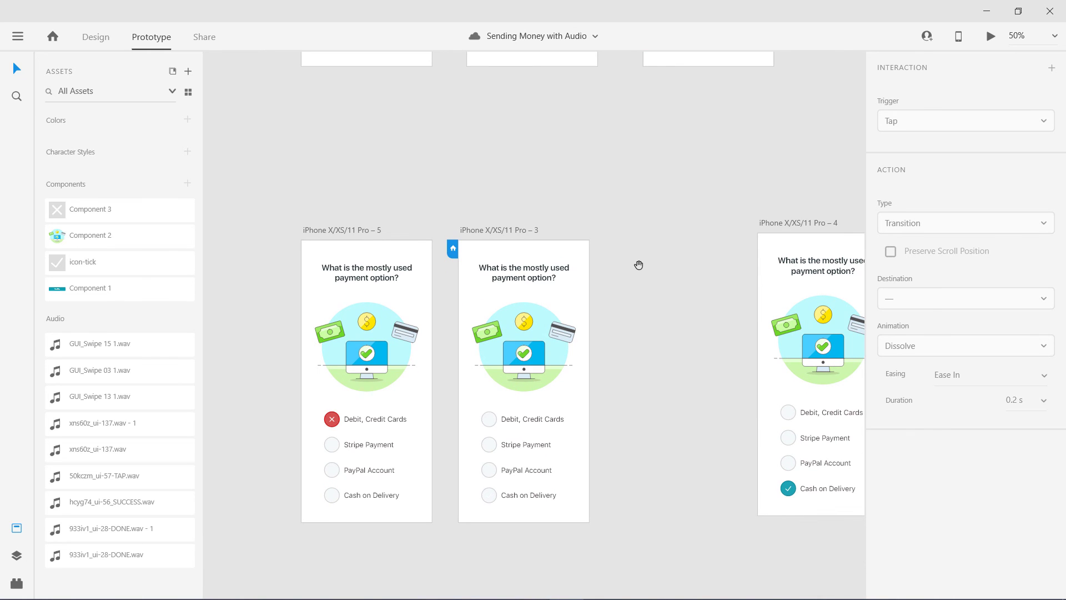